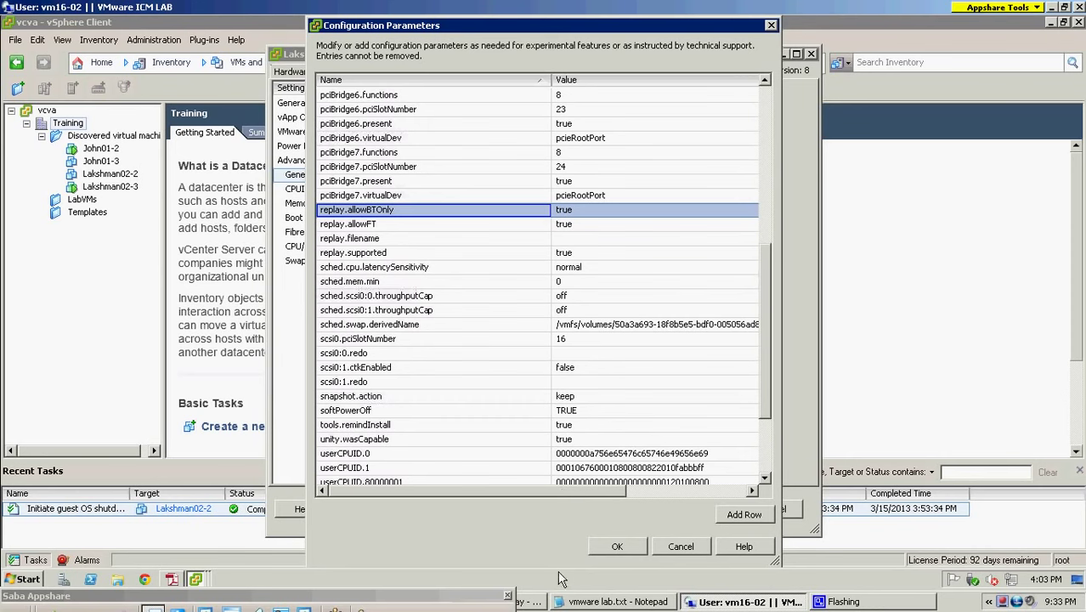
- Apply the virtual machine's configuration parameters and properties, and widen the Name column of the recent tasks list
{"action": "left_click", "coordinate": [616, 548]}
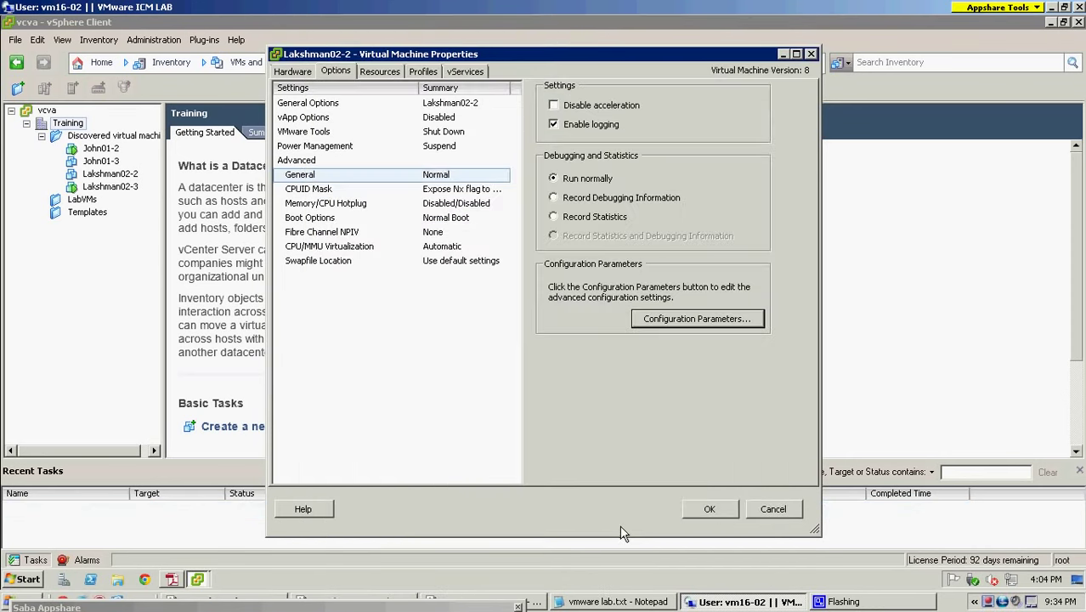
{"action": "left_click", "coordinate": [710, 508]}
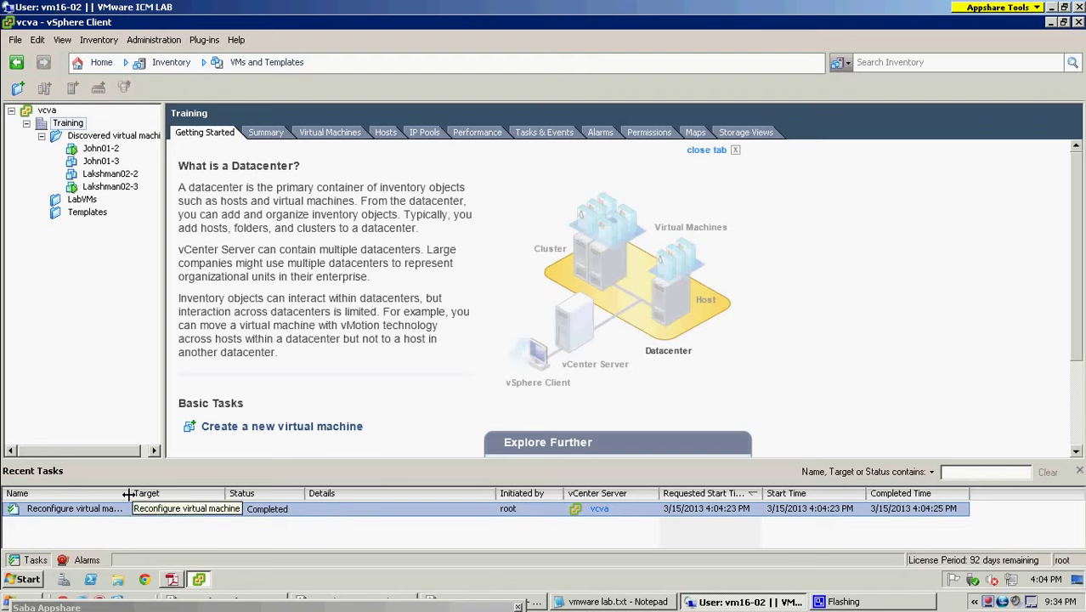
{"action": "left_click_drag", "start_coordinate": [127, 493], "coordinate": [228, 496]}
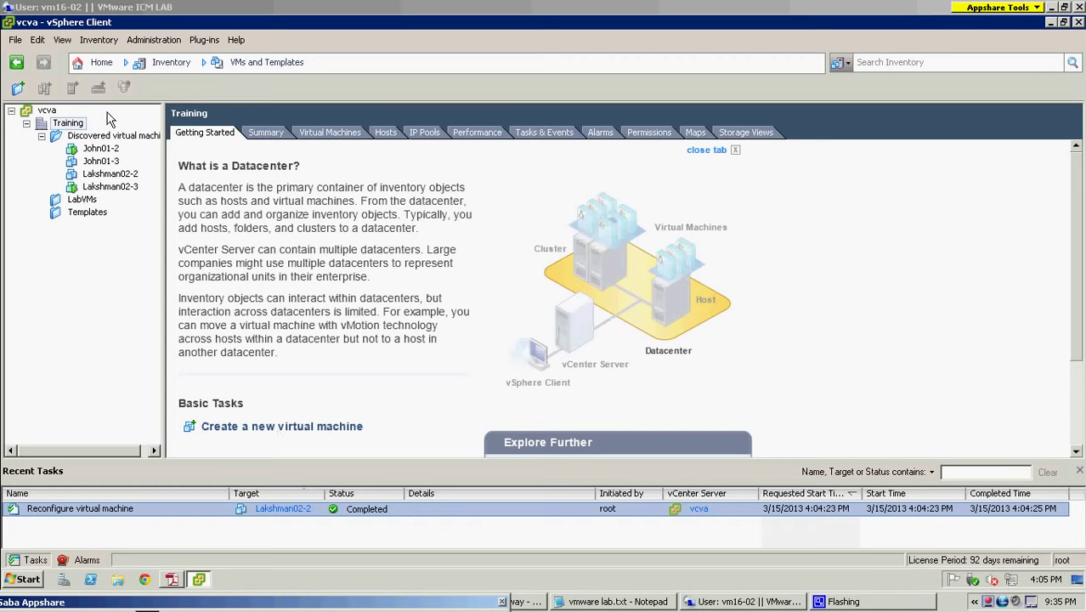
- Open the summary of host esxi02.vclass.local in Hosts and Clusters, ignoring the certificate warning, and check its Fault Tolerance configuration
{"action": "left_click", "coordinate": [95, 65]}
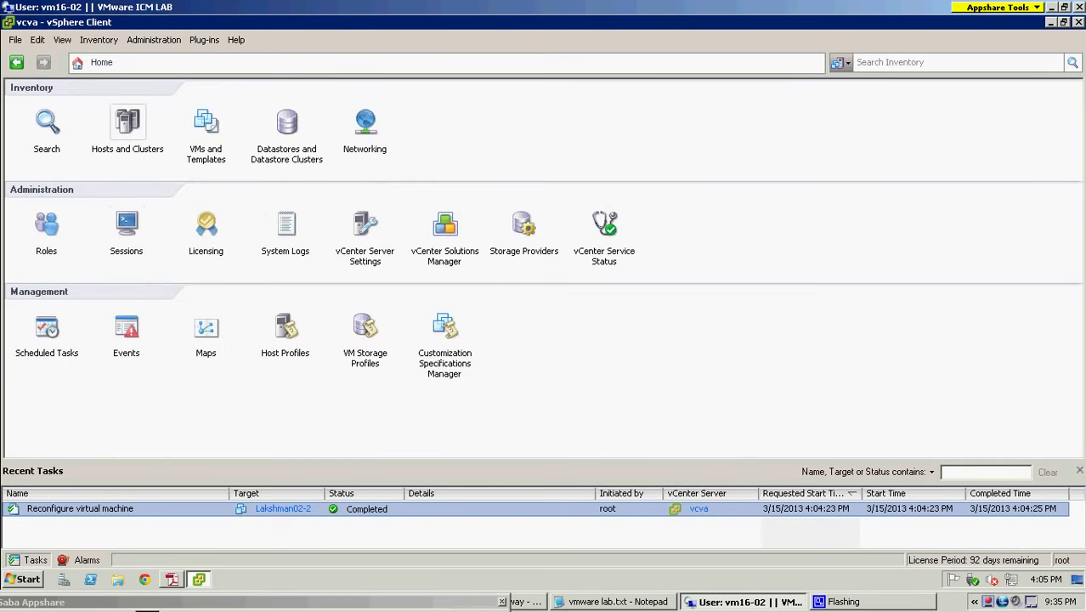
{"action": "left_click", "coordinate": [127, 129]}
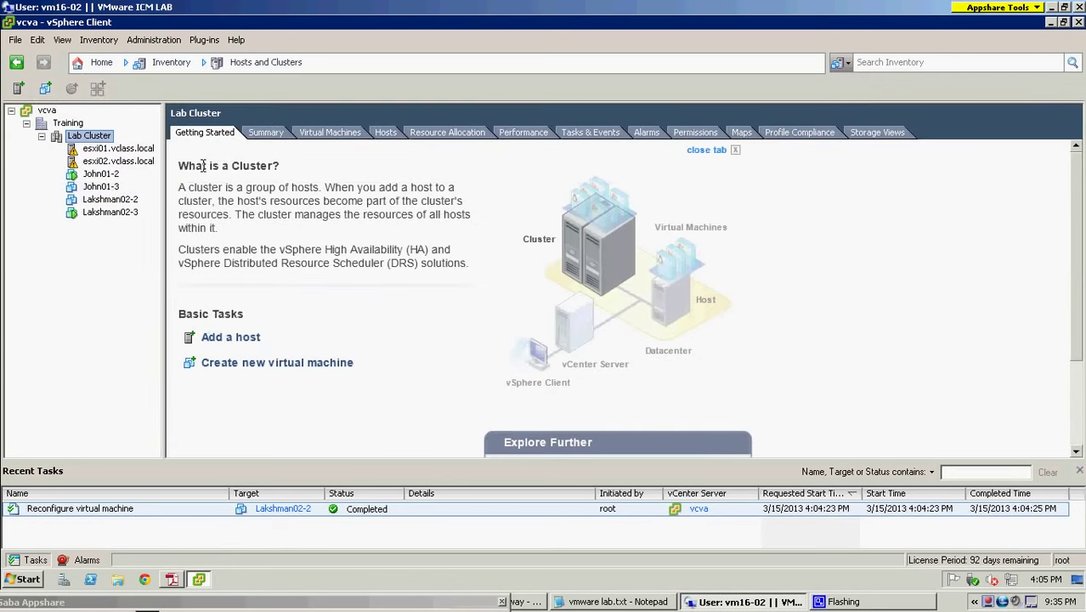
{"action": "left_click", "coordinate": [143, 162]}
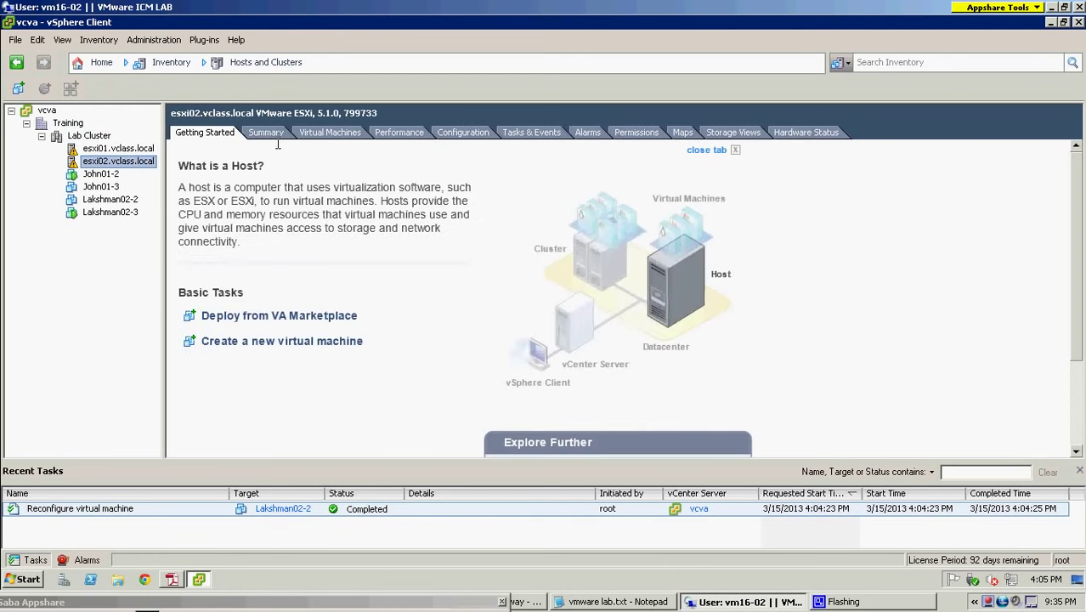
{"action": "left_click", "coordinate": [265, 131]}
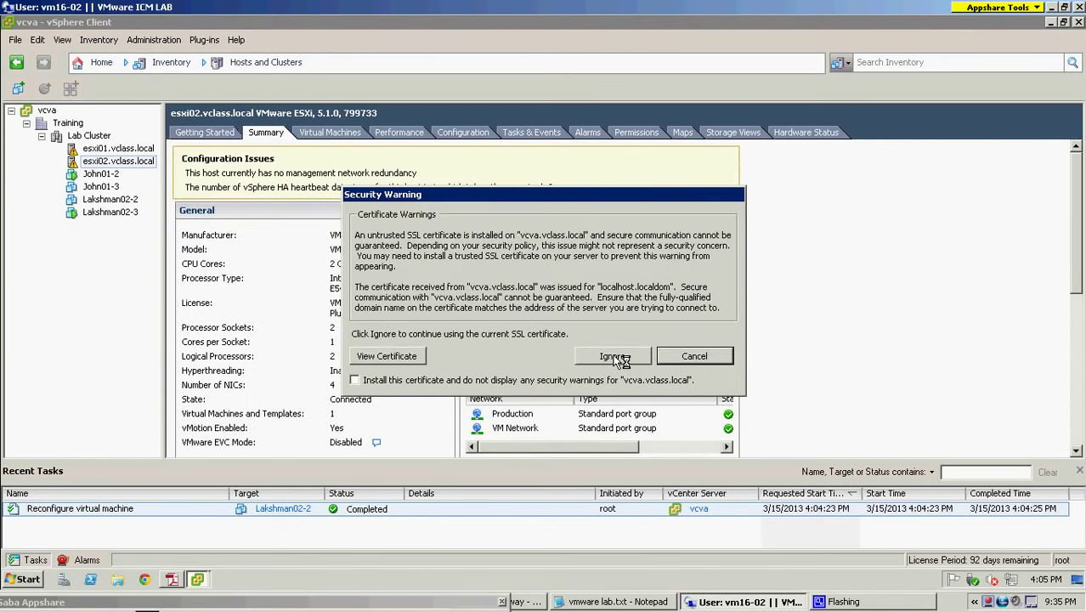
{"action": "left_click", "coordinate": [614, 356]}
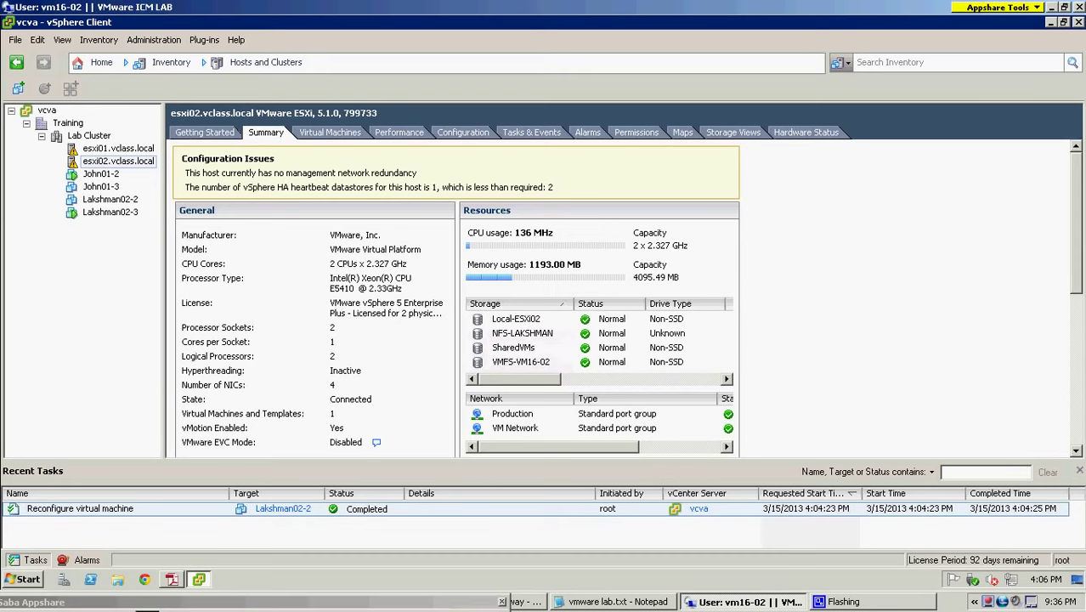
{"action": "left_click_drag", "start_coordinate": [1078, 211], "coordinate": [1069, 300]}
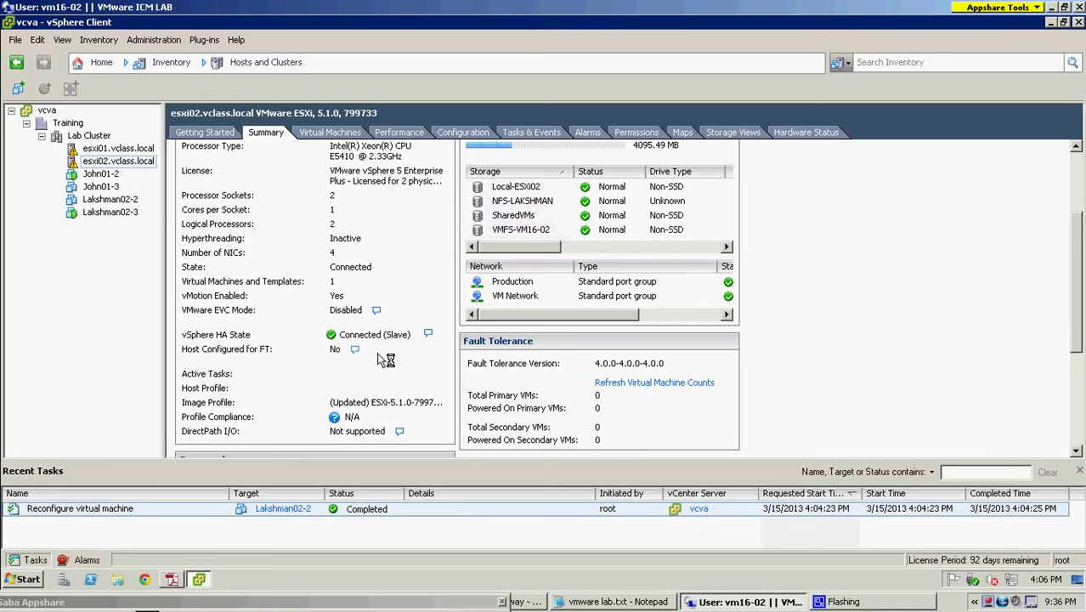
- Open the networking configuration of esxi02.vclass.local and examine its standard switches, including the properties of vSwitch2
{"action": "left_click", "coordinate": [459, 133]}
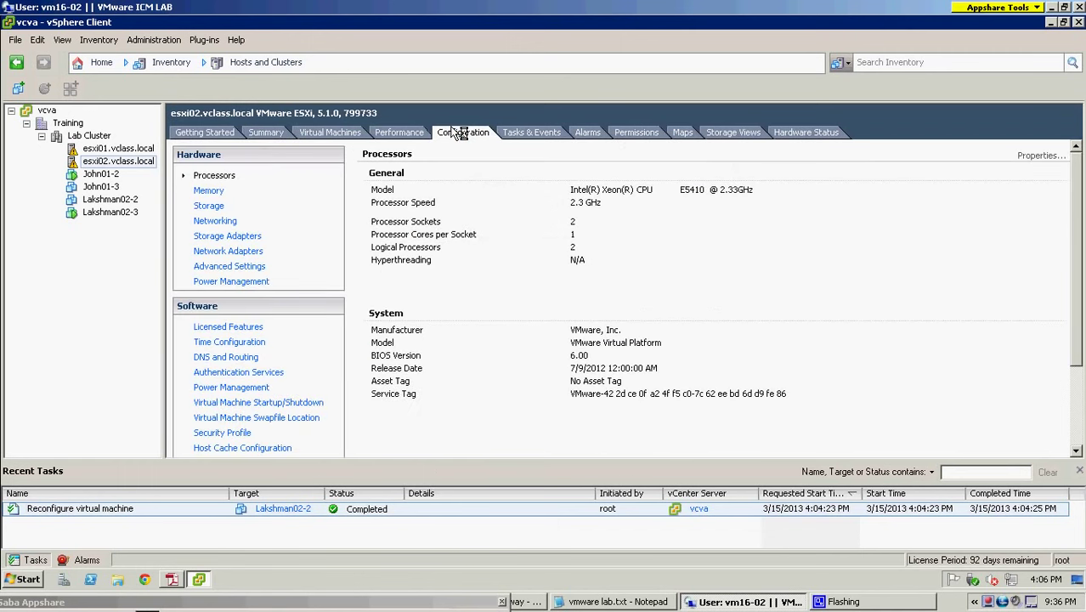
{"action": "left_click", "coordinate": [223, 223]}
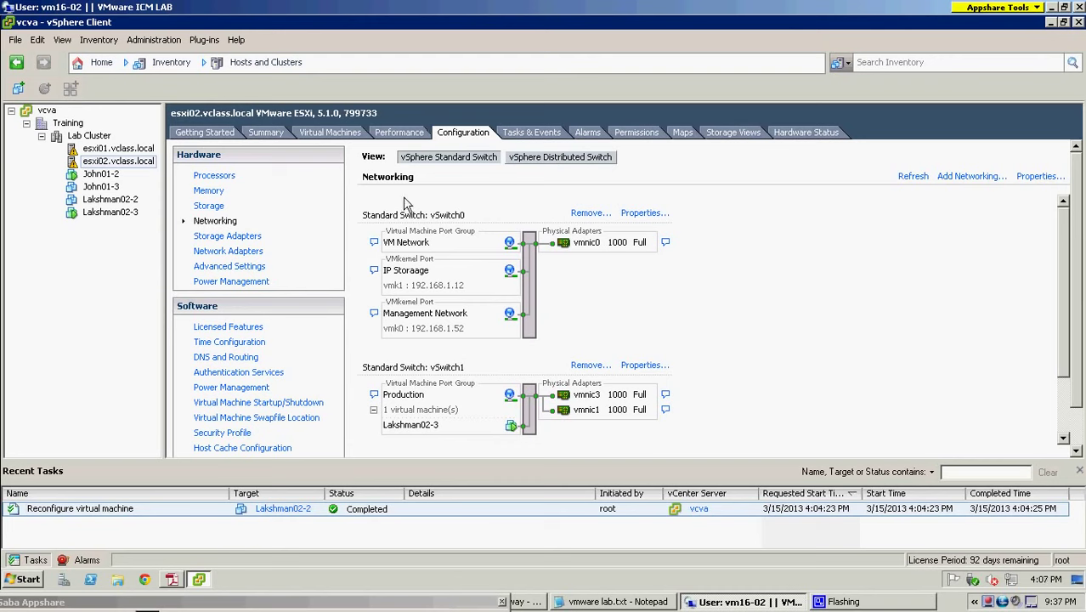
{"action": "left_click", "coordinate": [429, 162]}
{"action": "left_click_drag", "start_coordinate": [1070, 332], "coordinate": [1062, 409]}
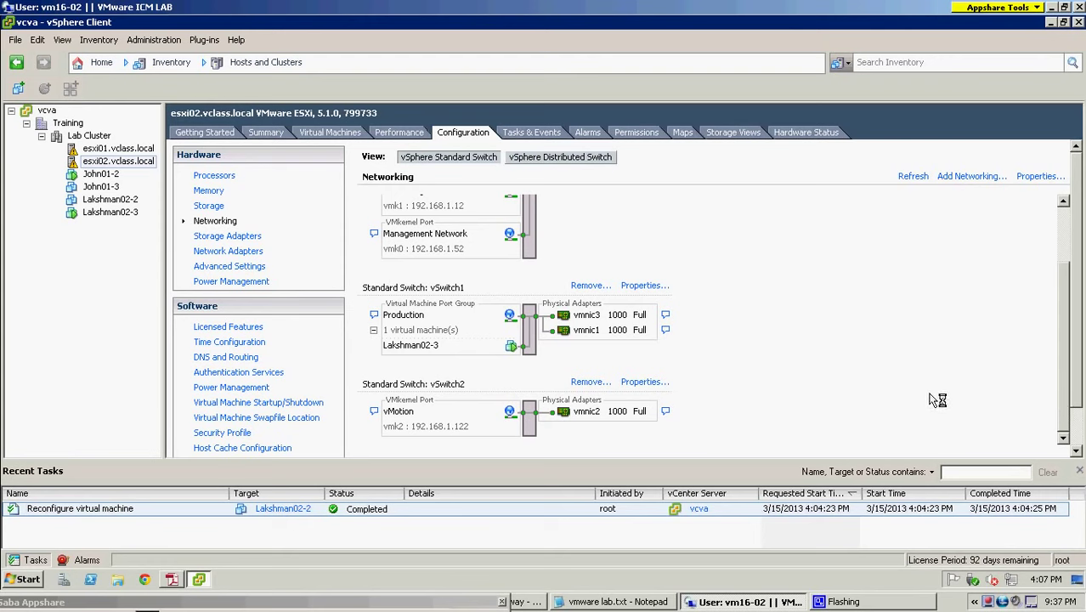
{"action": "left_click_drag", "start_coordinate": [1068, 364], "coordinate": [1067, 327]}
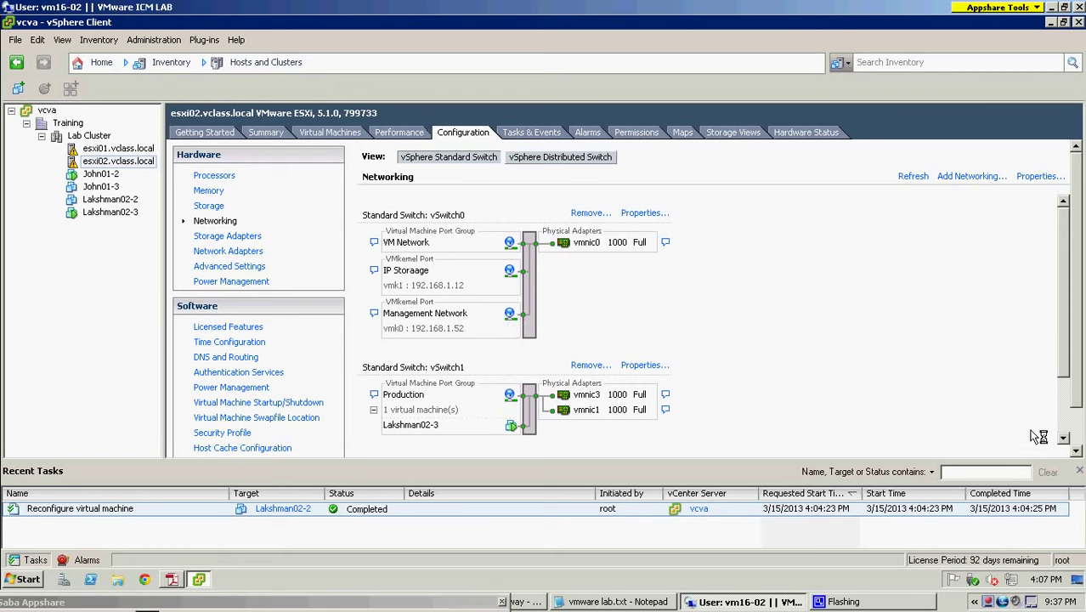
{"action": "left_click", "coordinate": [1068, 400]}
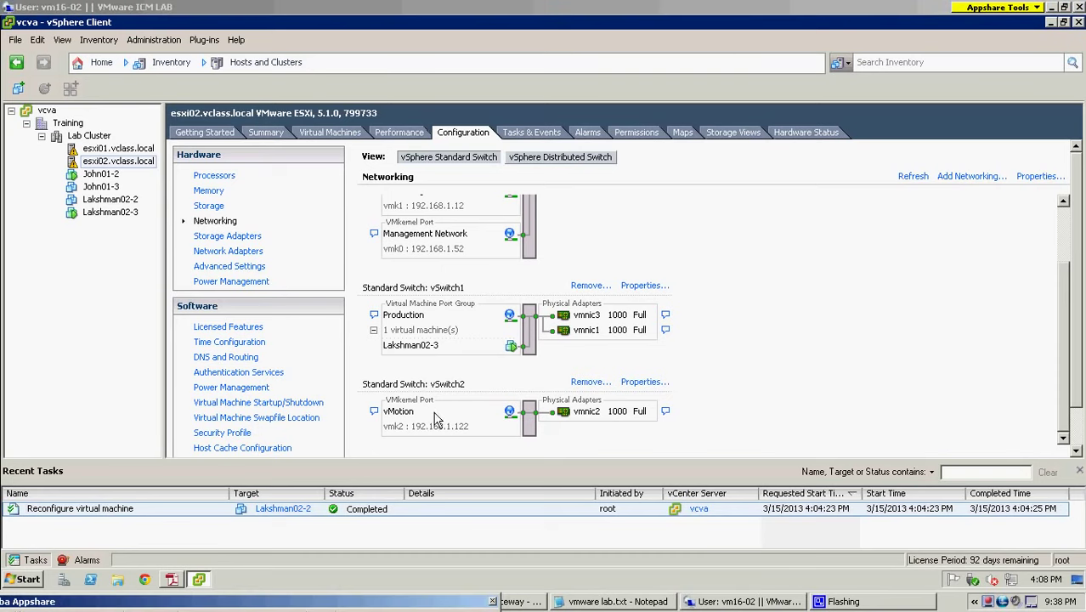
{"action": "left_click", "coordinate": [644, 383]}
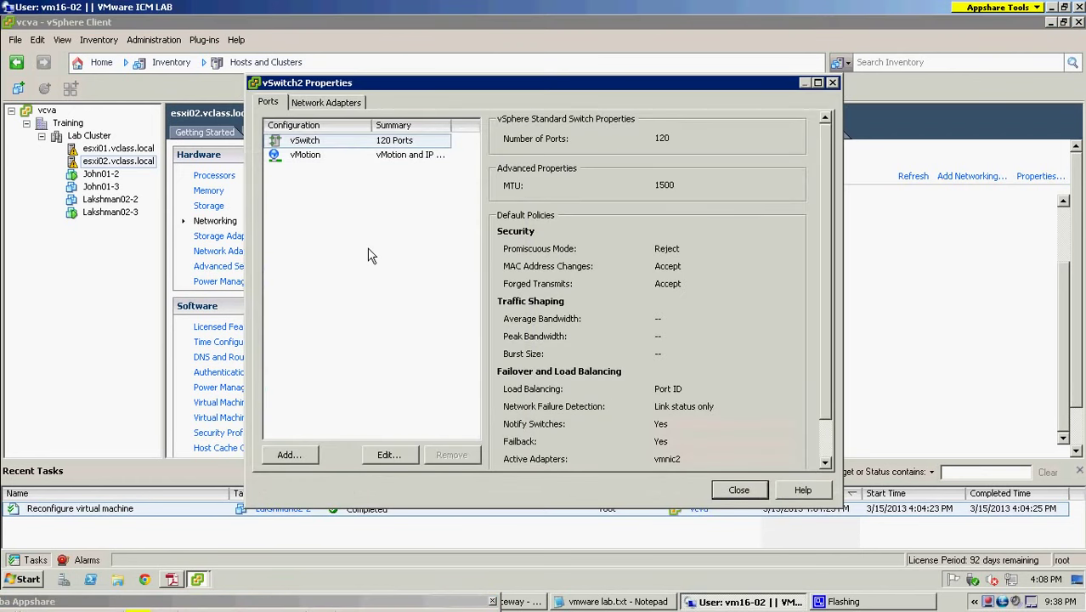
{"action": "left_click", "coordinate": [741, 491]}
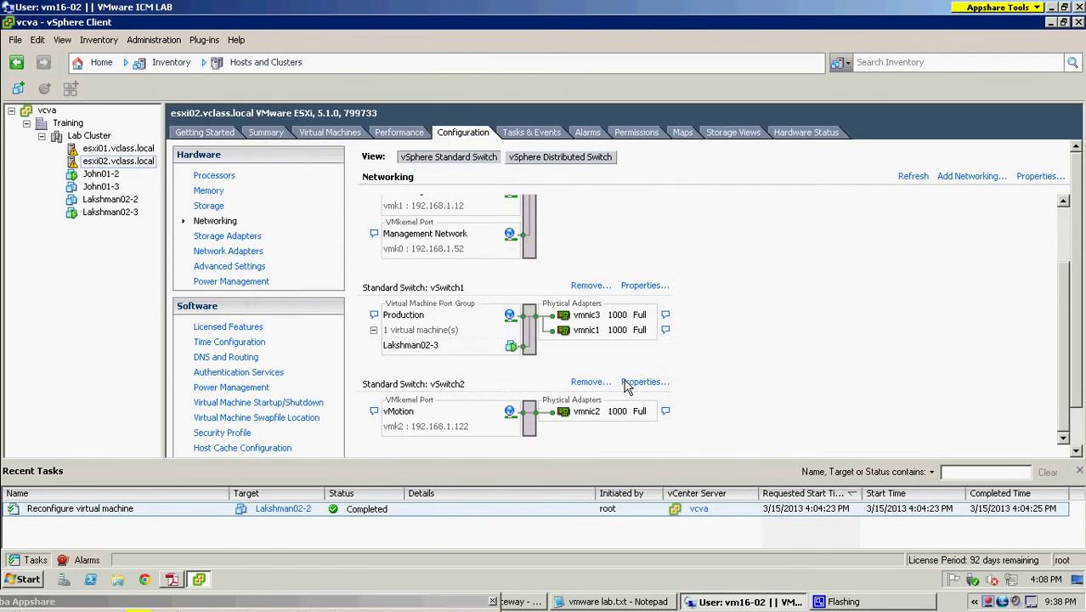
- Enable Fault Tolerance Logging on the vMotion port of vSwitch2, accepting its shared use with vMotion, and close the switch properties
{"action": "left_click", "coordinate": [630, 382]}
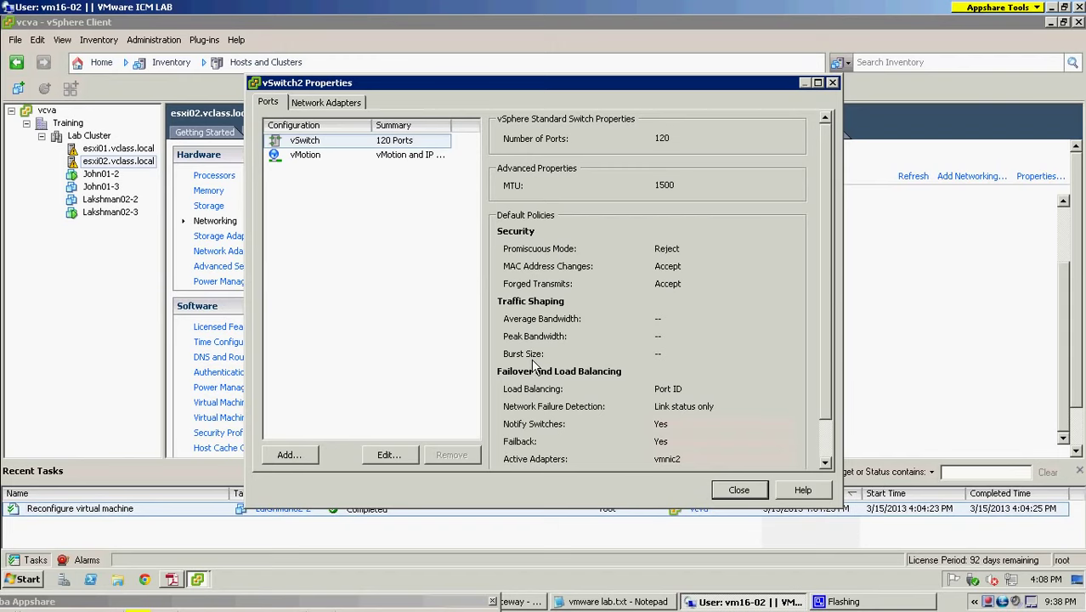
{"action": "left_click", "coordinate": [310, 143]}
{"action": "key", "text": "Down"}
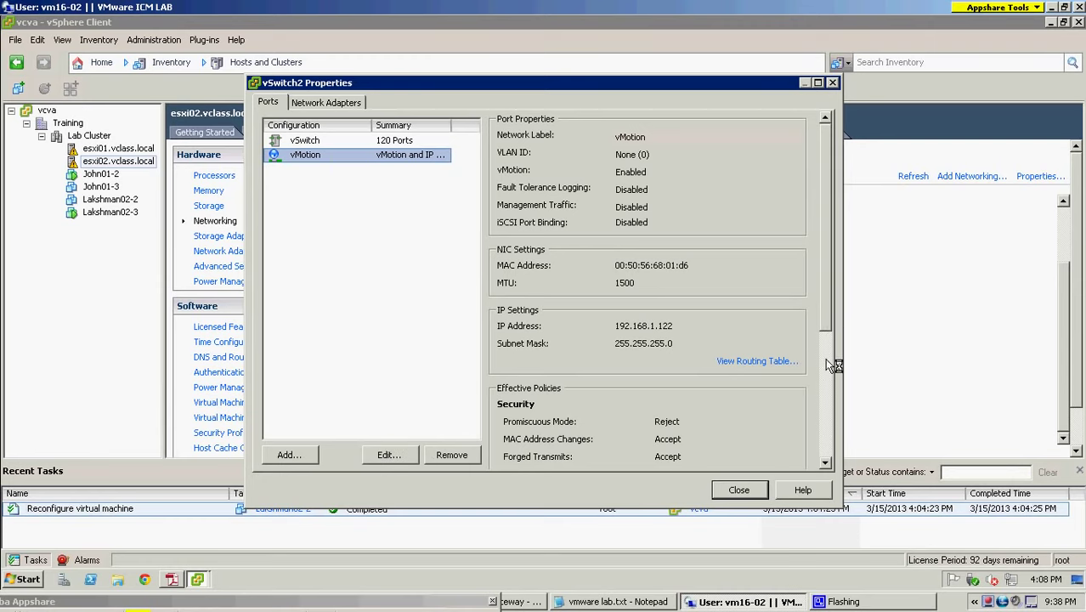
{"action": "left_click", "coordinate": [817, 420]}
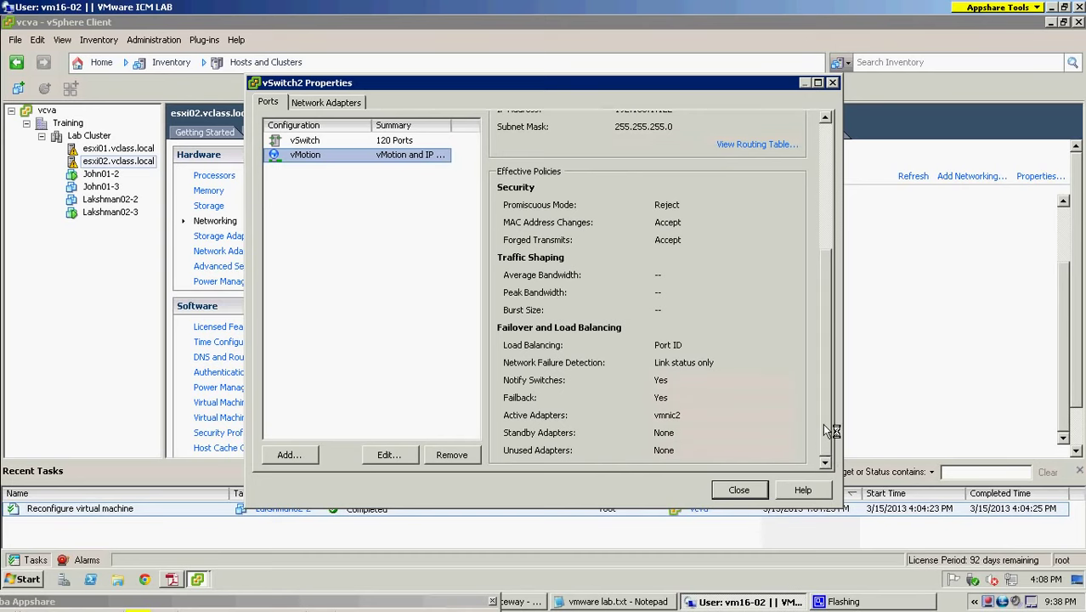
{"action": "left_click_drag", "start_coordinate": [821, 423], "coordinate": [835, 268]}
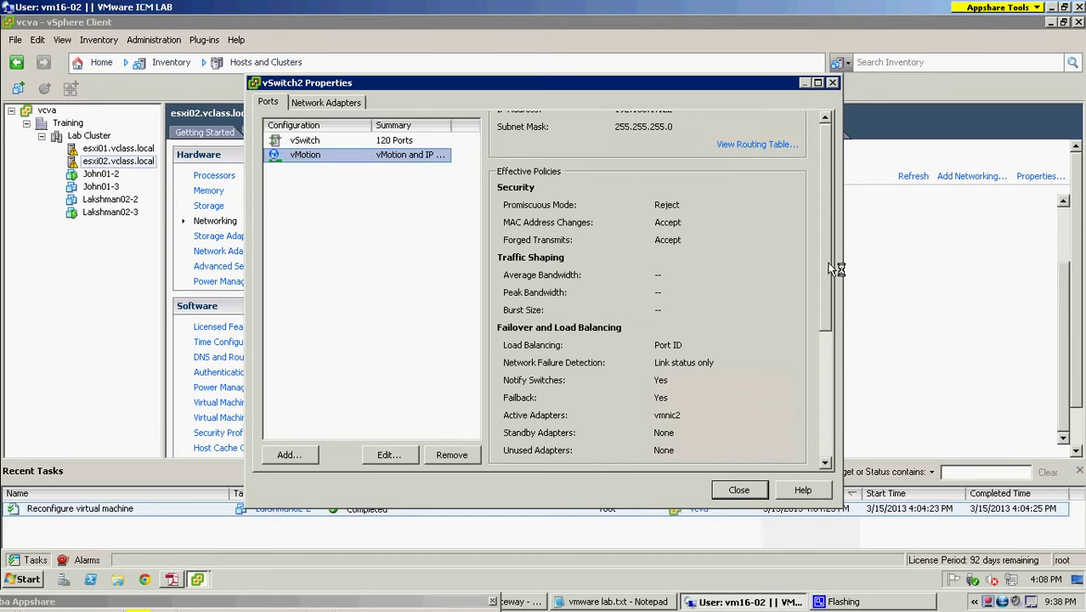
{"action": "left_click", "coordinate": [387, 457]}
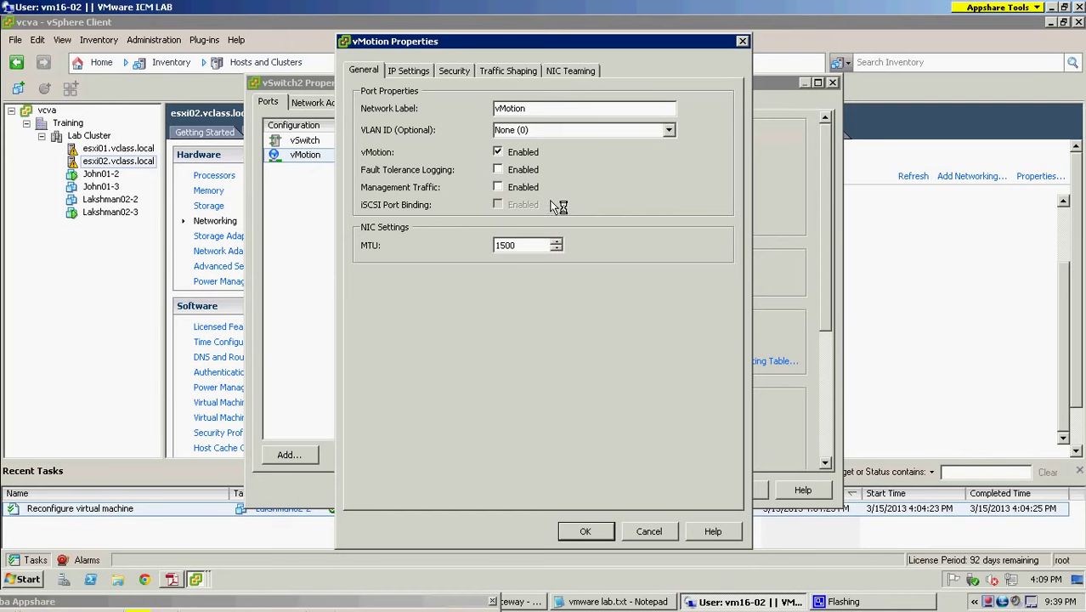
{"action": "left_click", "coordinate": [498, 170]}
{"action": "left_click", "coordinate": [585, 531]}
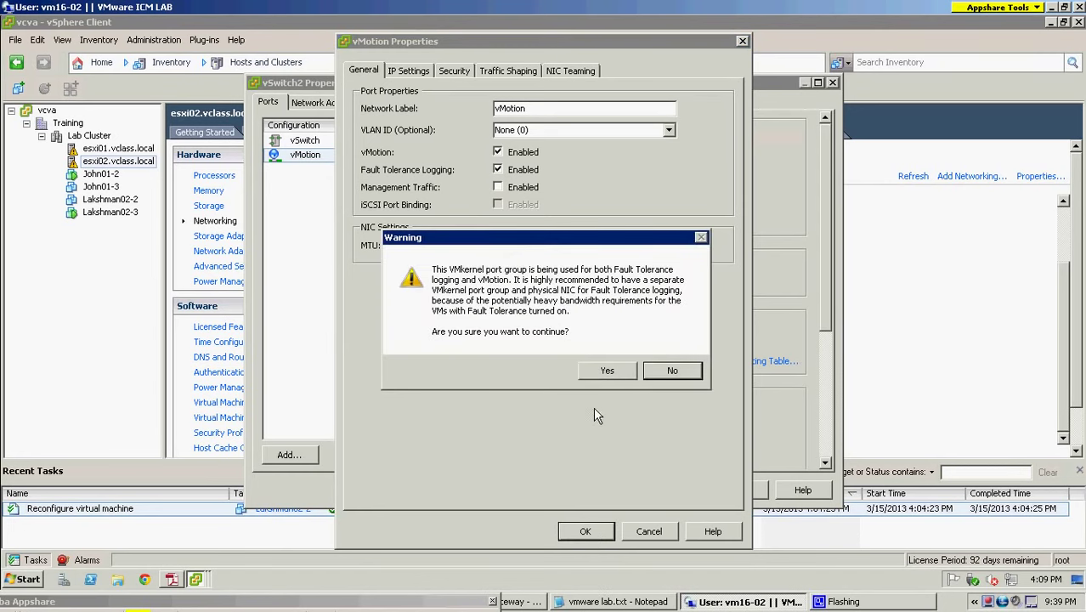
{"action": "left_click", "coordinate": [599, 372]}
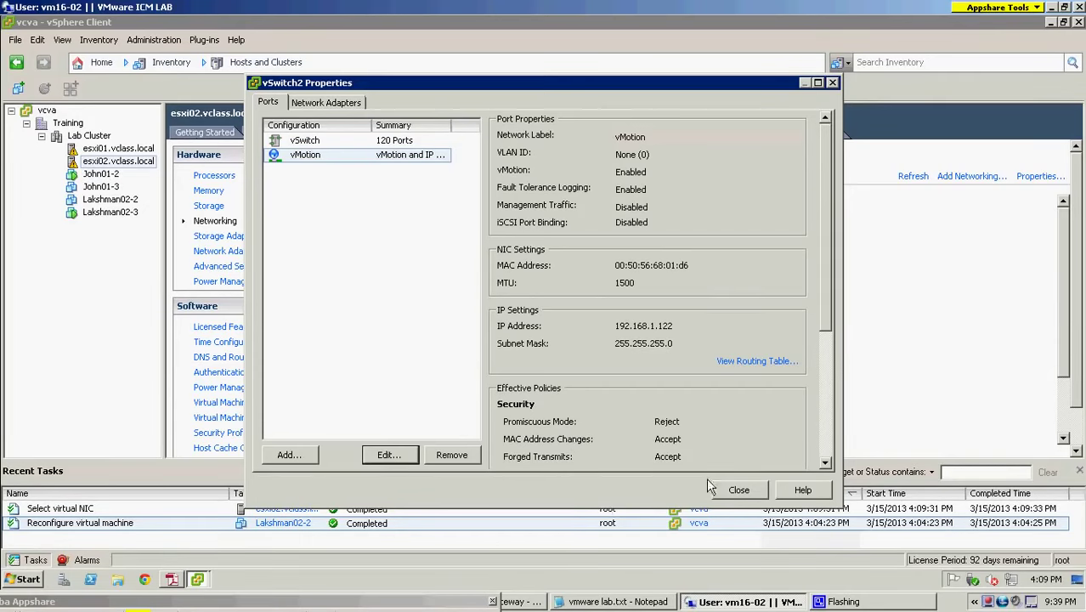
{"action": "left_click", "coordinate": [747, 495]}
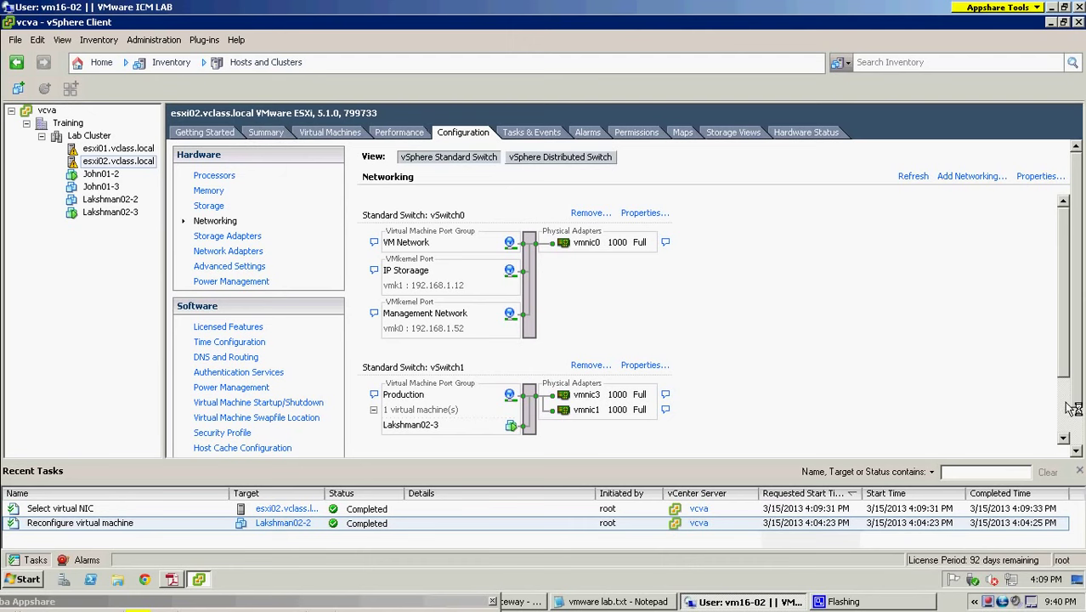
- Recheck vSwitch2 and the Fault Tolerance status in the summary of esxi02.vclass.local, and reopen the Hosts and Clusters inventory
{"action": "scroll", "coordinate": [1073, 408], "scroll_direction": "down", "scroll_amount": 3}
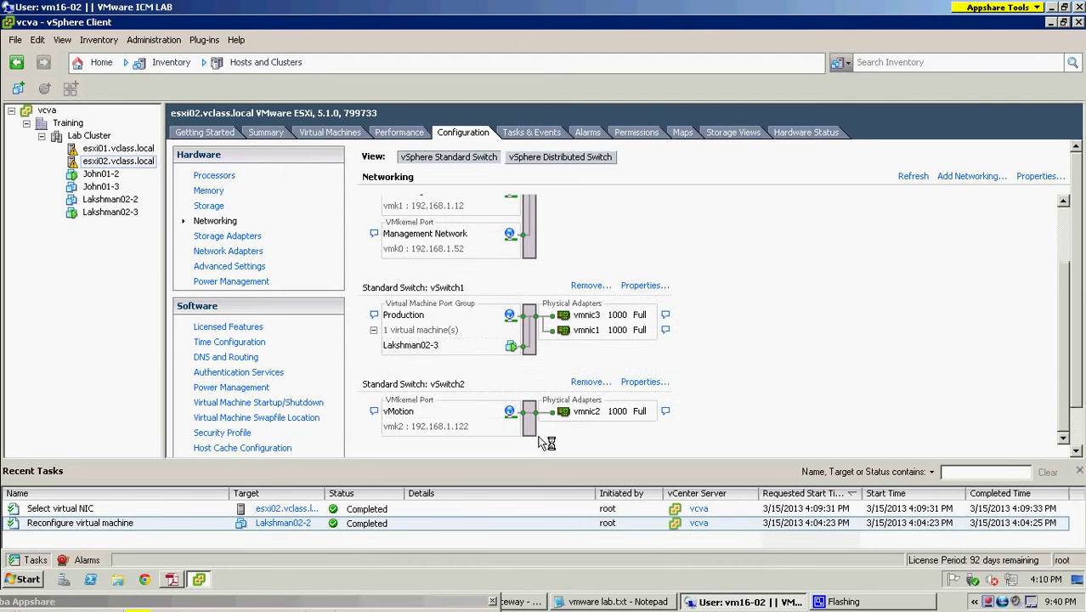
{"action": "left_click", "coordinate": [263, 133]}
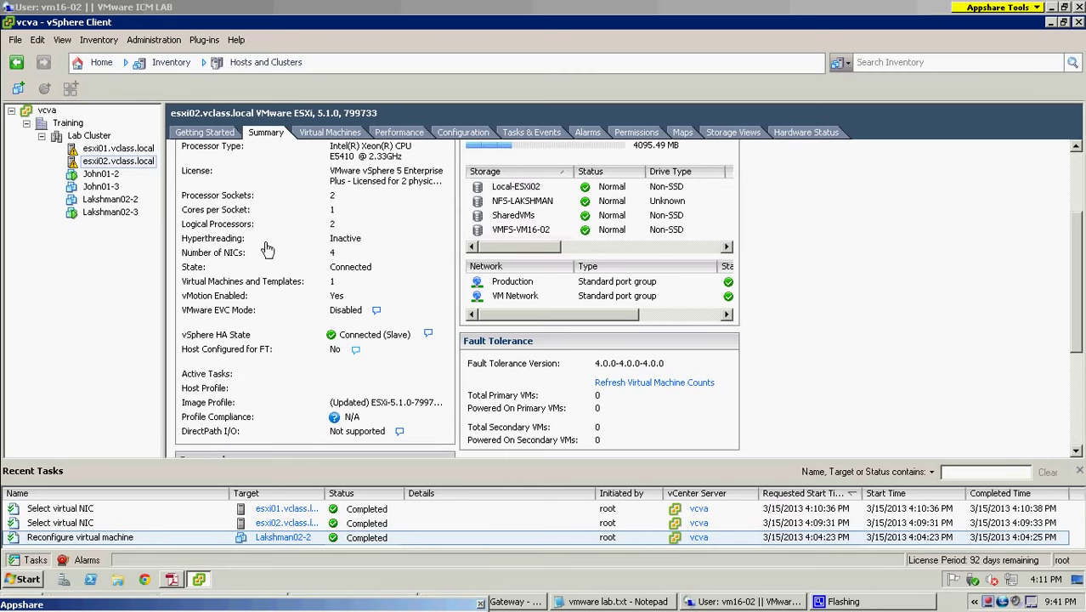
{"action": "left_click", "coordinate": [95, 64]}
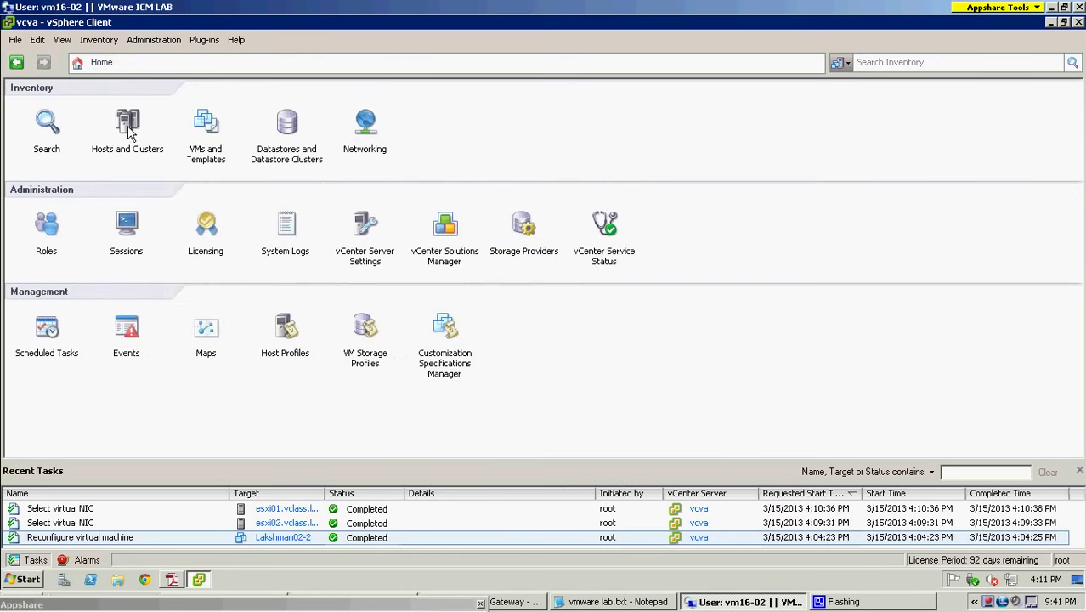
{"action": "left_click", "coordinate": [129, 126]}
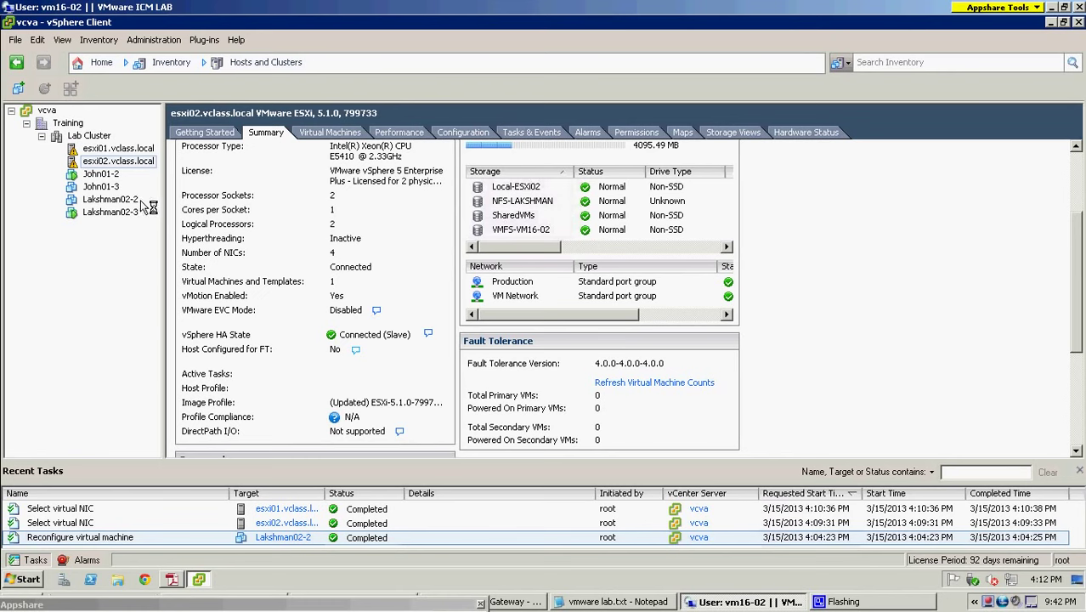
- Examine the summary of the first virtual machine listed under Lab Cluster
{"action": "left_click", "coordinate": [110, 199]}
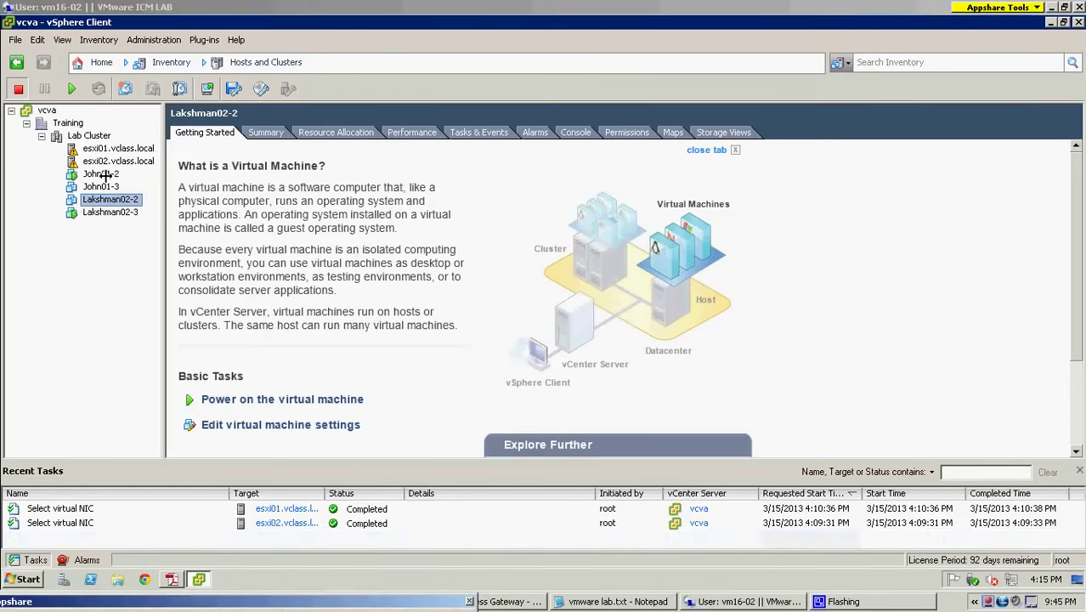
{"action": "left_click", "coordinate": [316, 237]}
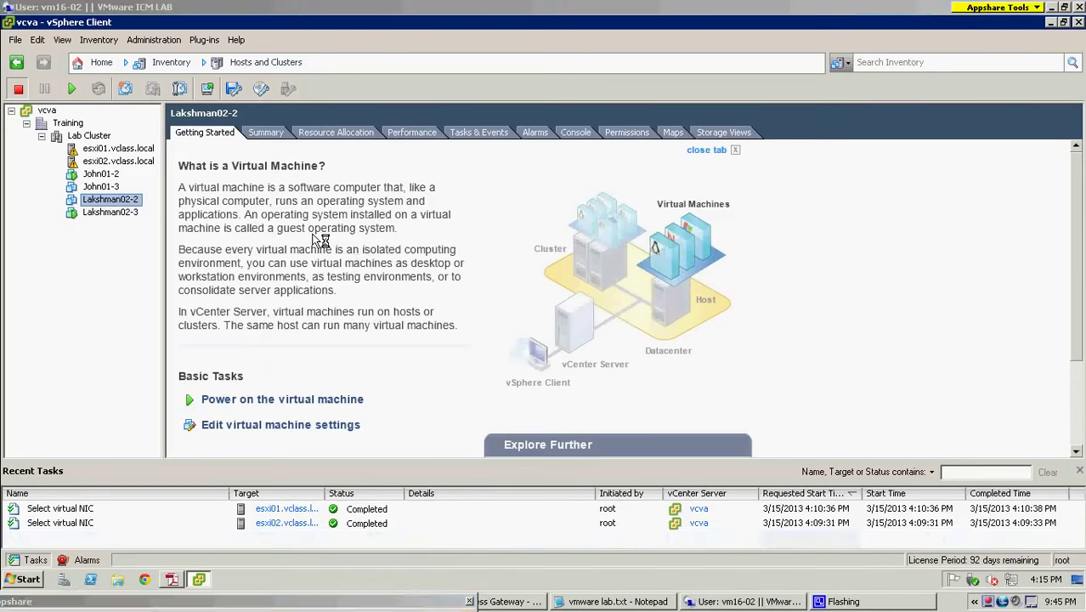
{"action": "left_click", "coordinate": [111, 174]}
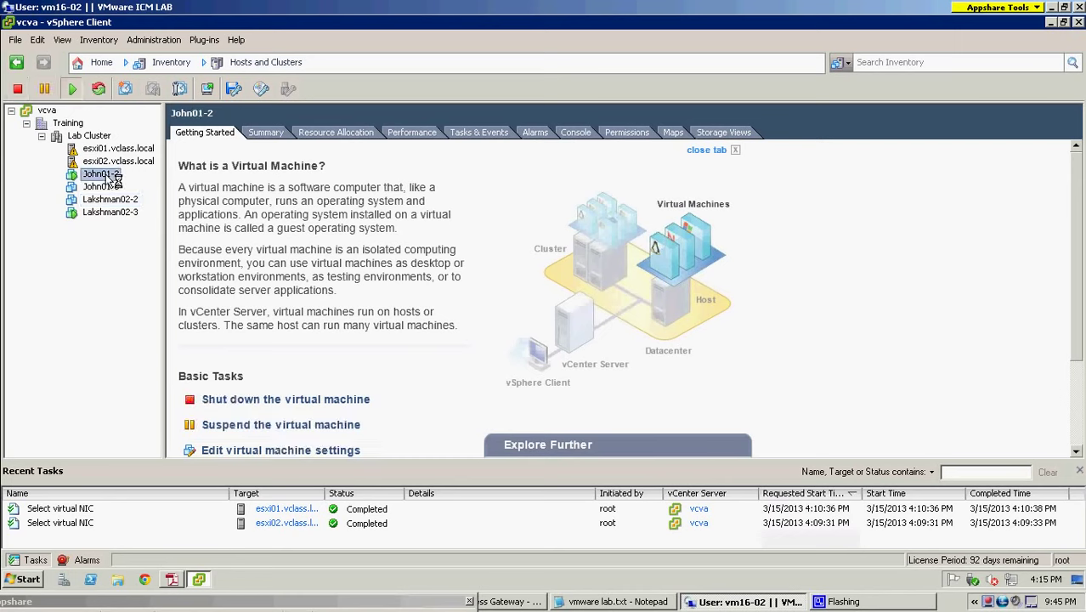
{"action": "right_click", "coordinate": [106, 175]}
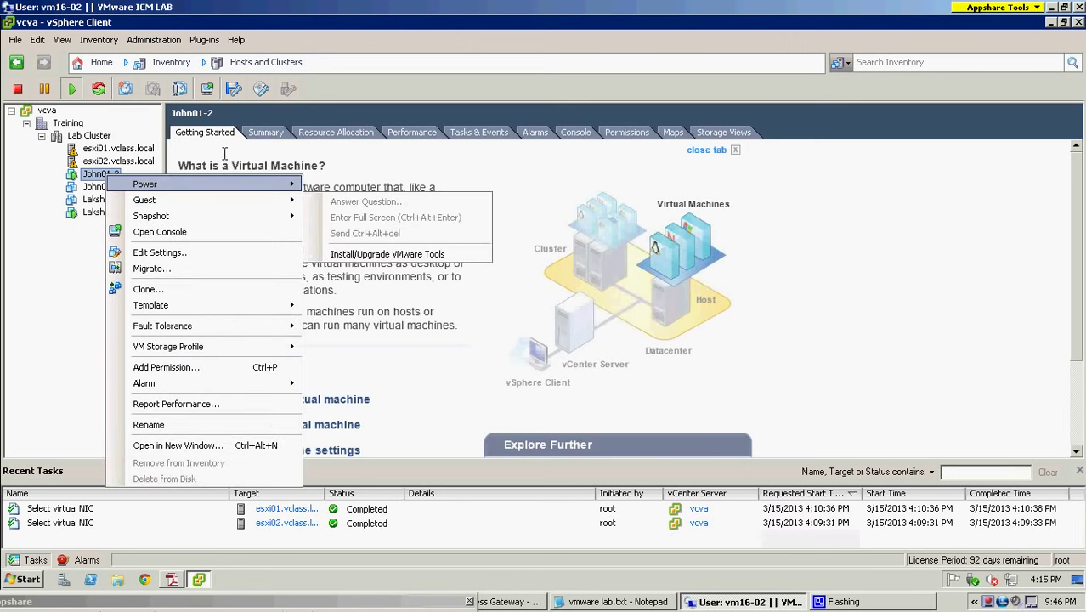
{"action": "left_click", "coordinate": [99, 177]}
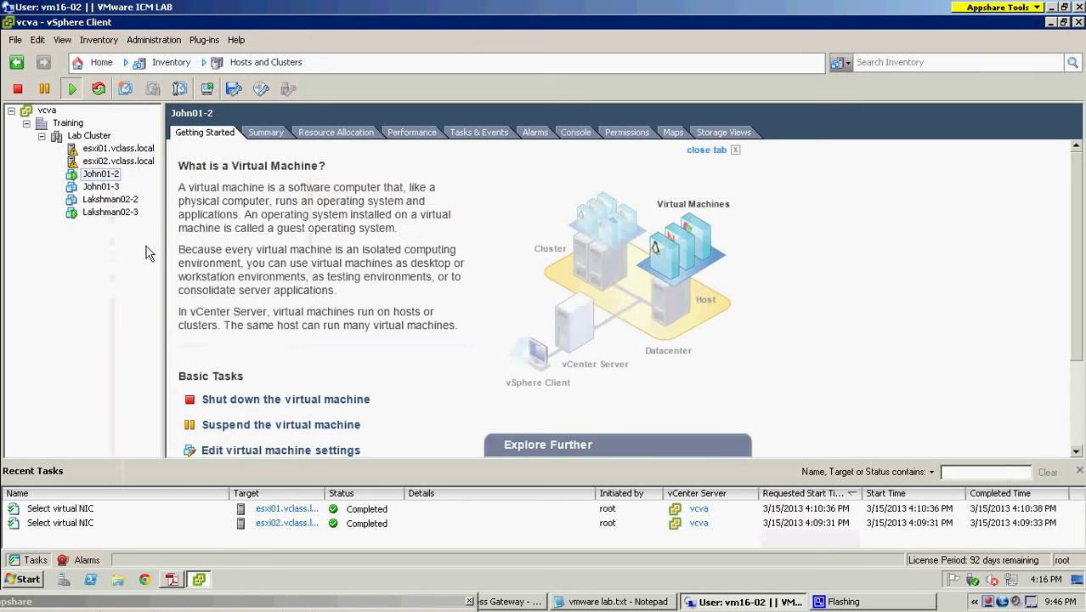
{"action": "left_click", "coordinate": [95, 176]}
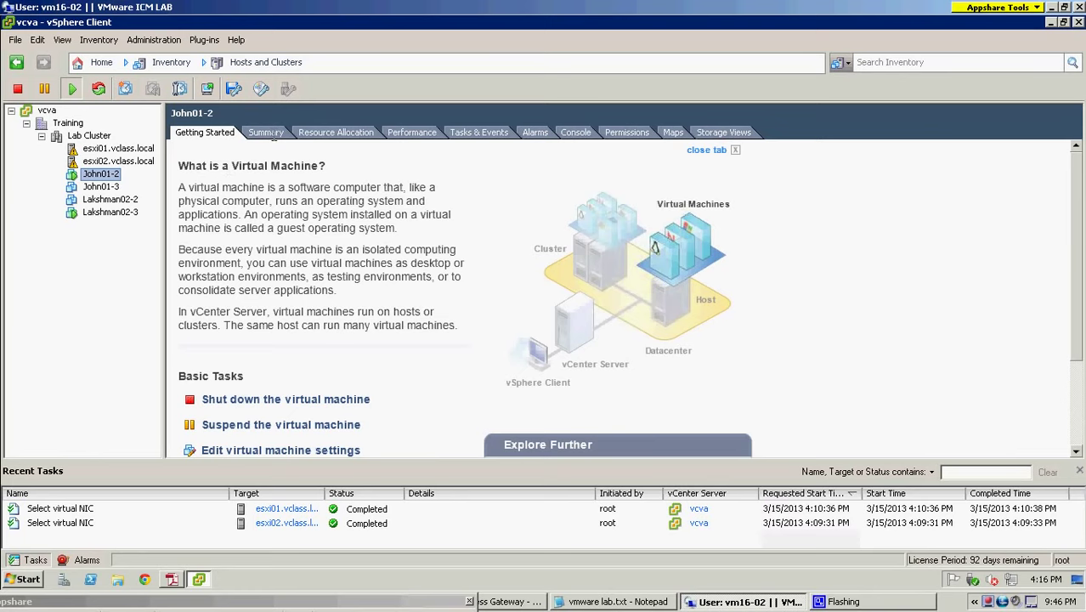
{"action": "left_click", "coordinate": [274, 139]}
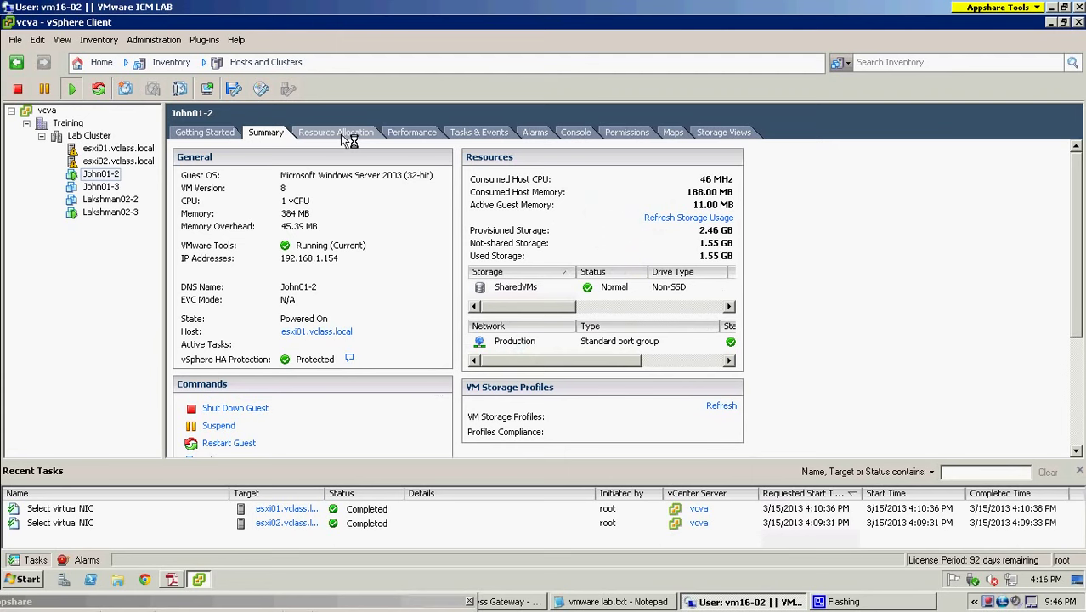
- Shut down the guest operating system of the first virtual machine listed under Lab Cluster and check the shutdown task
{"action": "left_click", "coordinate": [349, 138]}
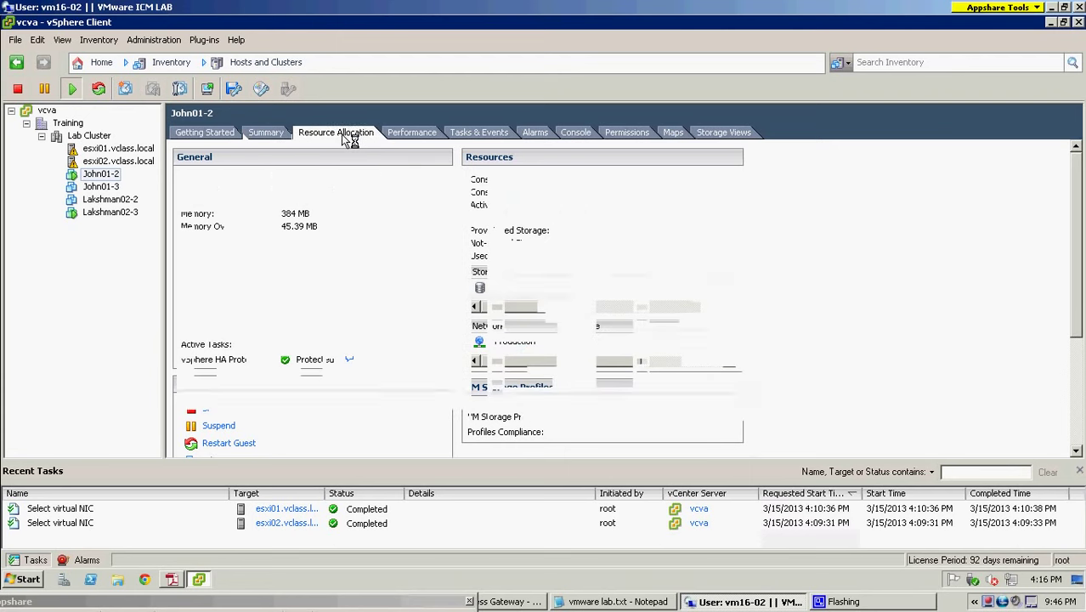
{"action": "left_click", "coordinate": [274, 138]}
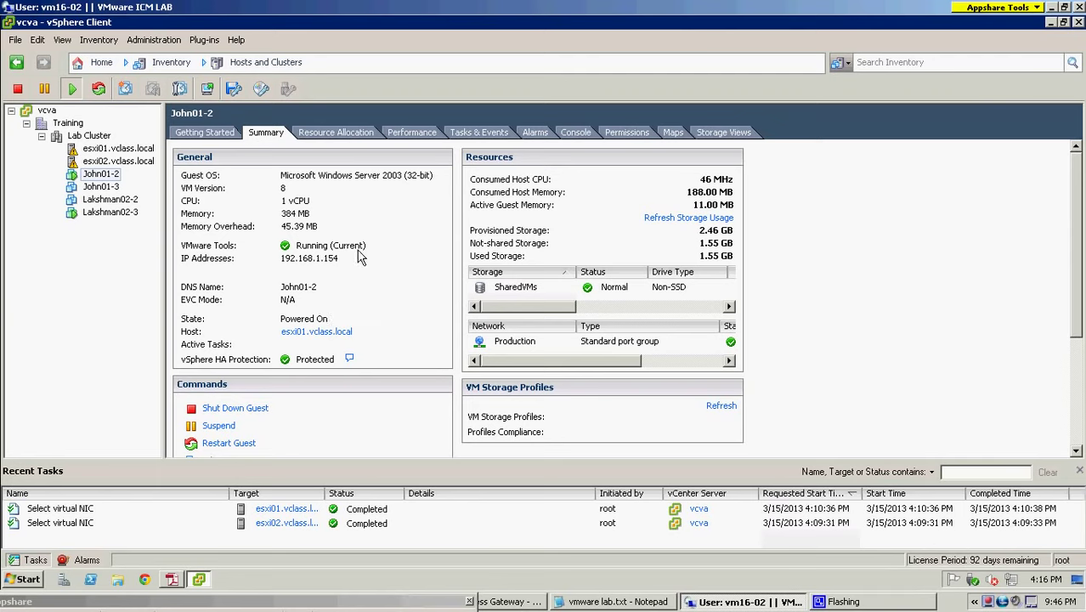
{"action": "right_click", "coordinate": [101, 176]}
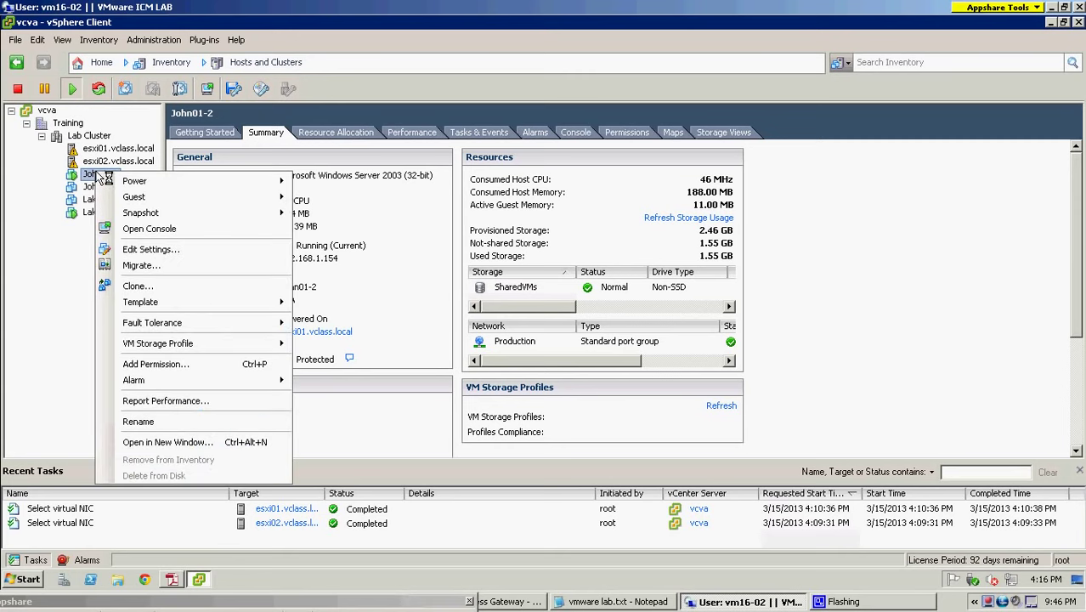
{"action": "mouse_move", "coordinate": [153, 181]}
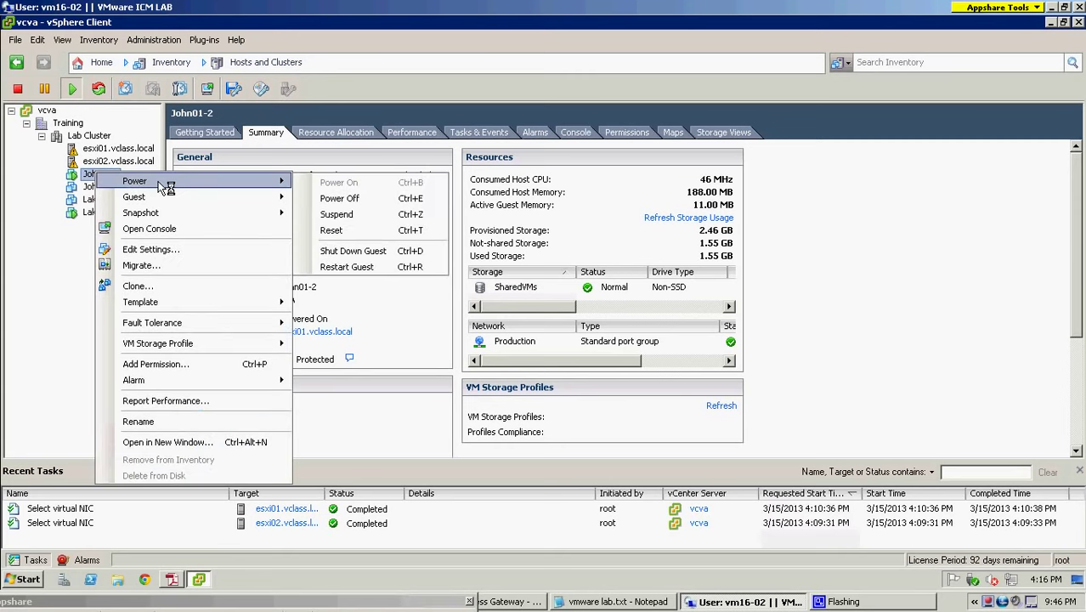
{"action": "left_click", "coordinate": [371, 251]}
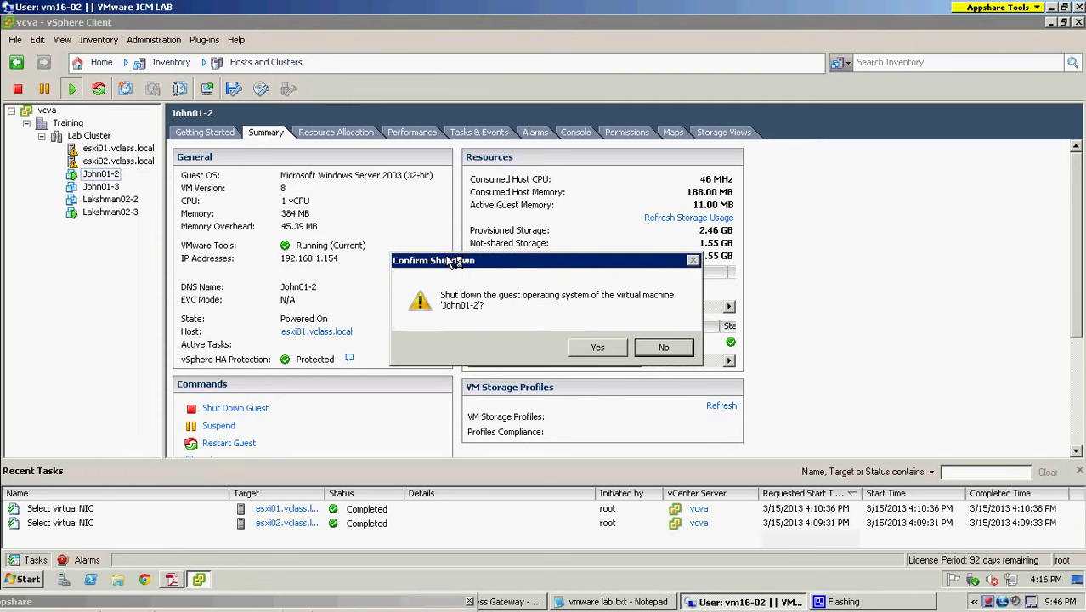
{"action": "left_click", "coordinate": [596, 350]}
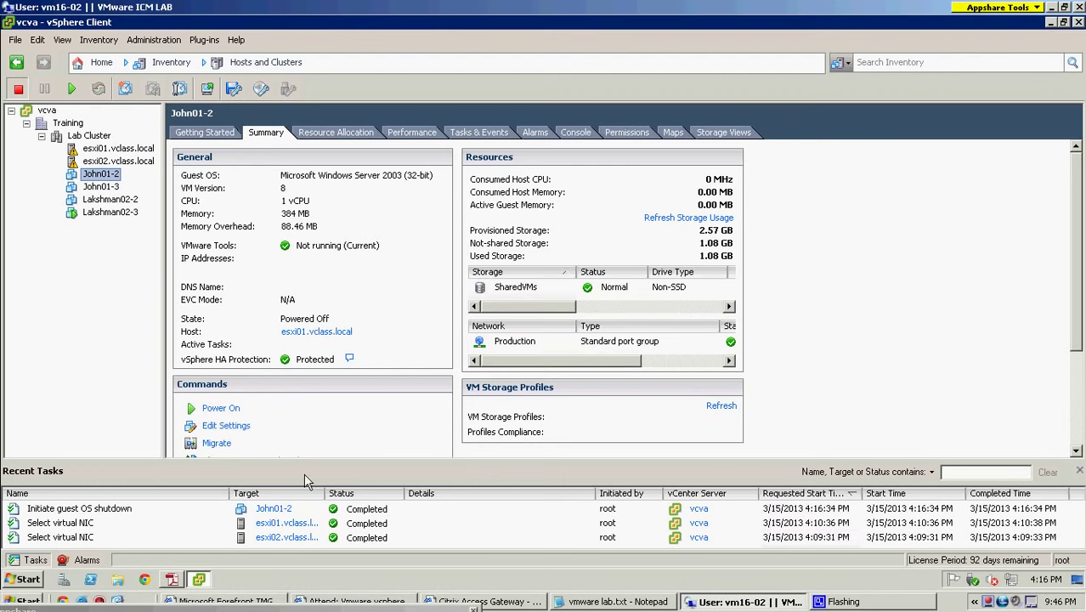
{"action": "left_click", "coordinate": [361, 509]}
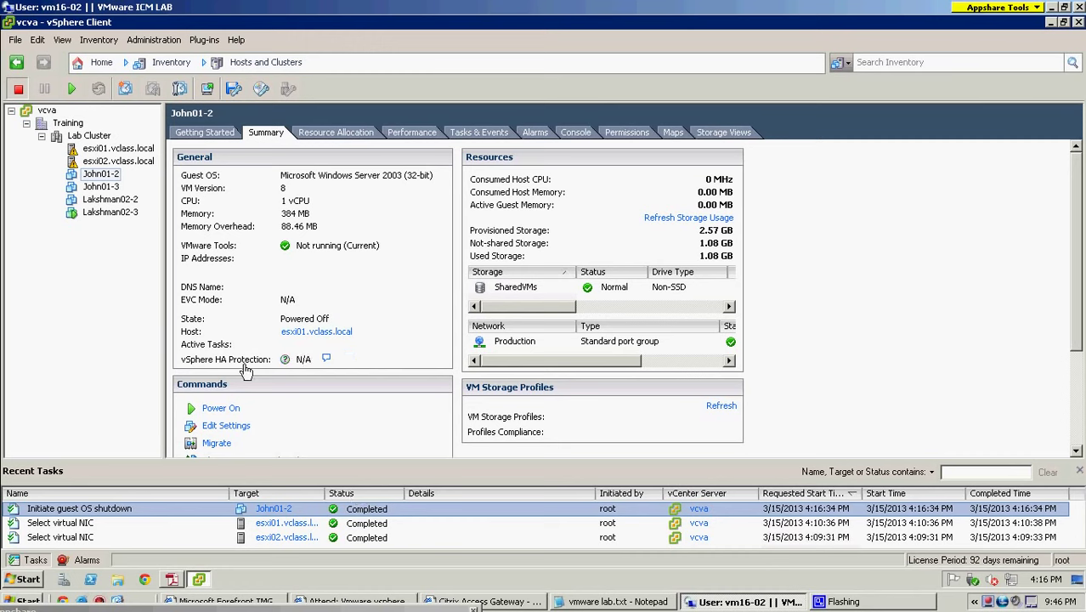
- Turn on Fault Tolerance for the shut-down virtual machine, accepting the disk conversion and memory reservation change, and check its Fault Tolerance status
{"action": "right_click", "coordinate": [112, 176]}
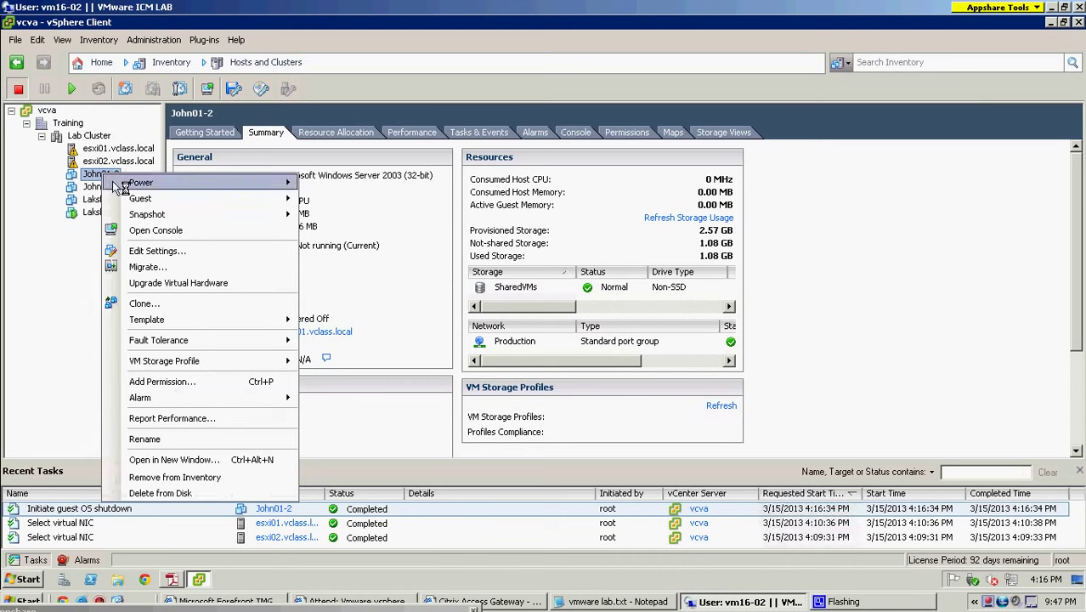
{"action": "mouse_move", "coordinate": [125, 191]}
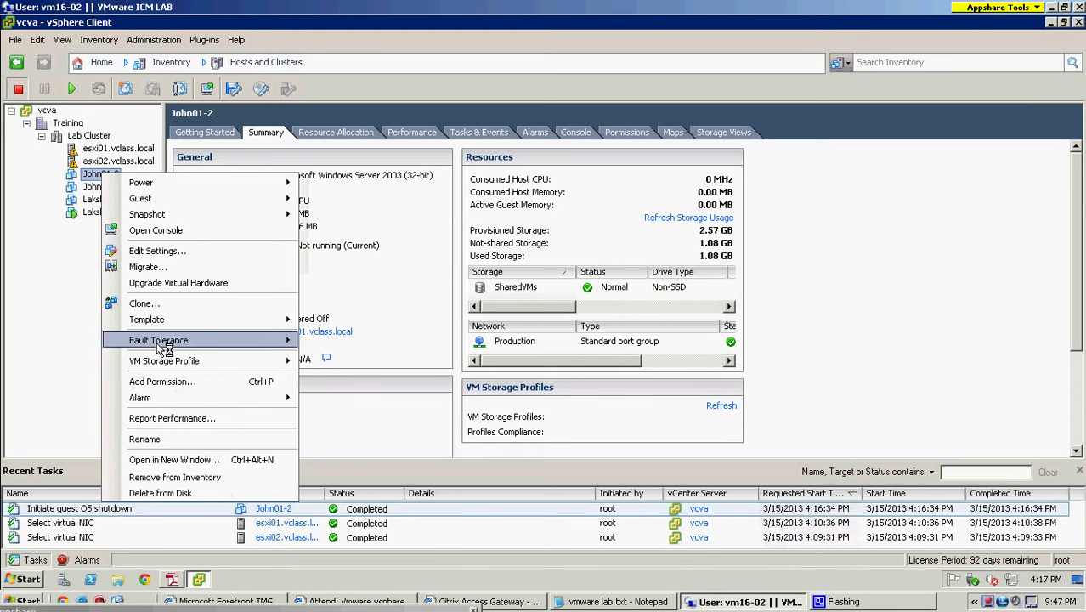
{"action": "mouse_move", "coordinate": [161, 346]}
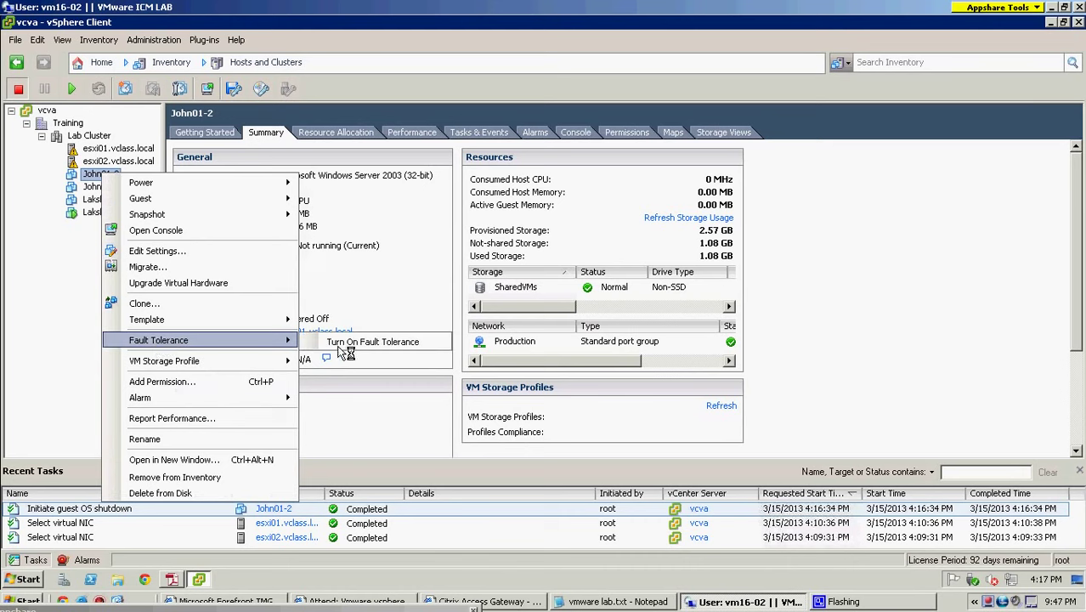
{"action": "left_click", "coordinate": [438, 346]}
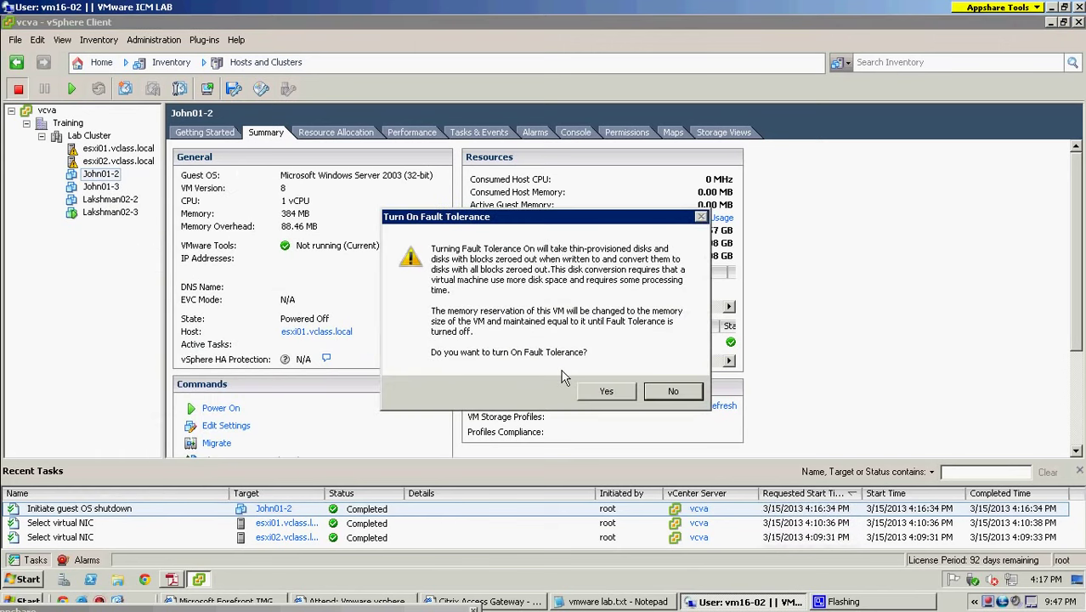
{"action": "left_click", "coordinate": [618, 390]}
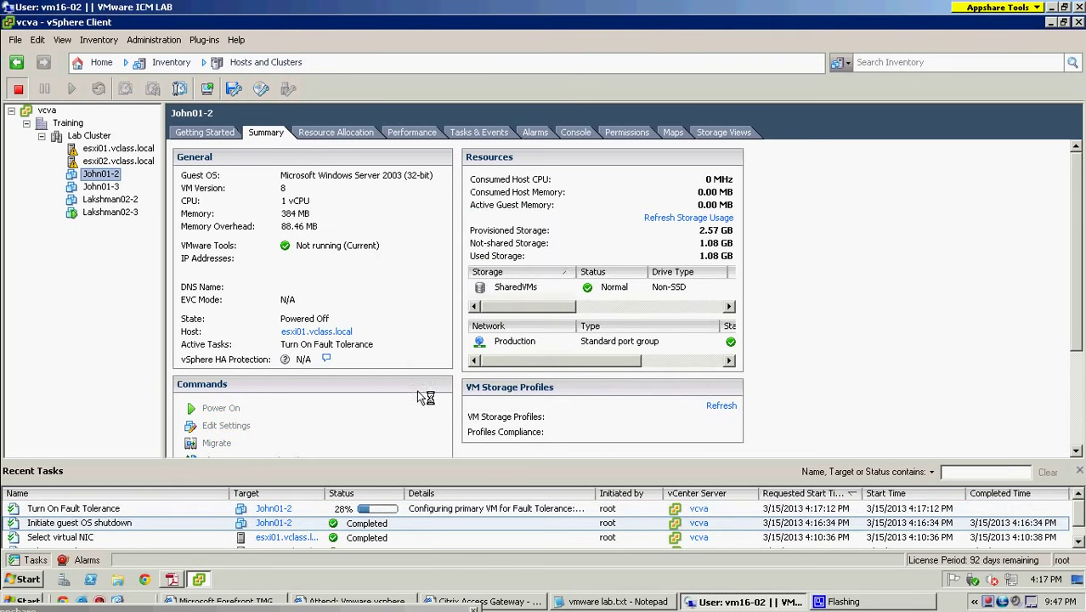
{"action": "left_click", "coordinate": [442, 510]}
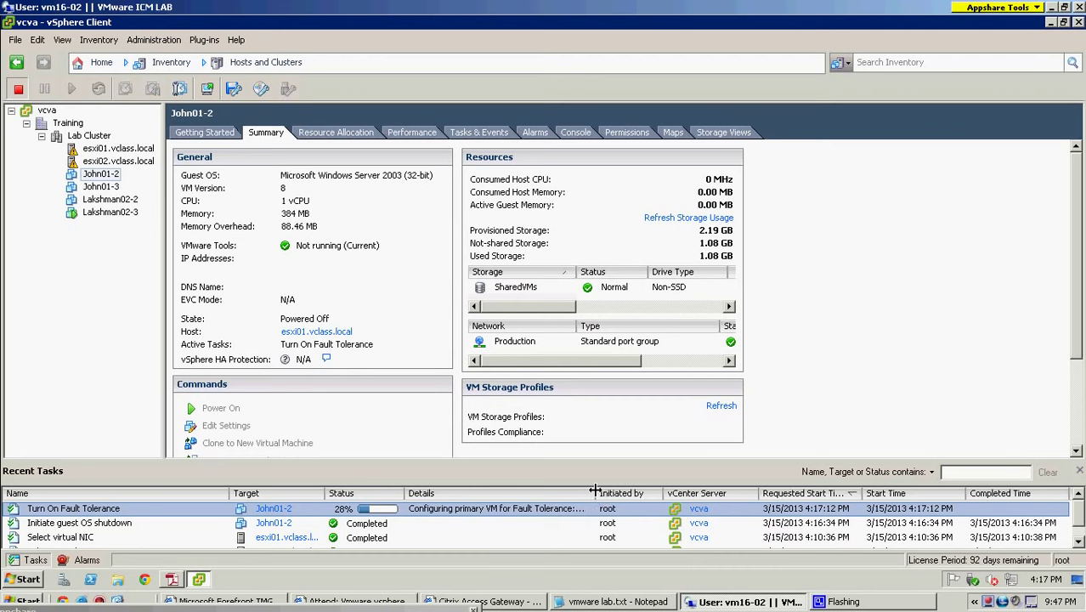
{"action": "left_click_drag", "start_coordinate": [596, 491], "coordinate": [666, 505]}
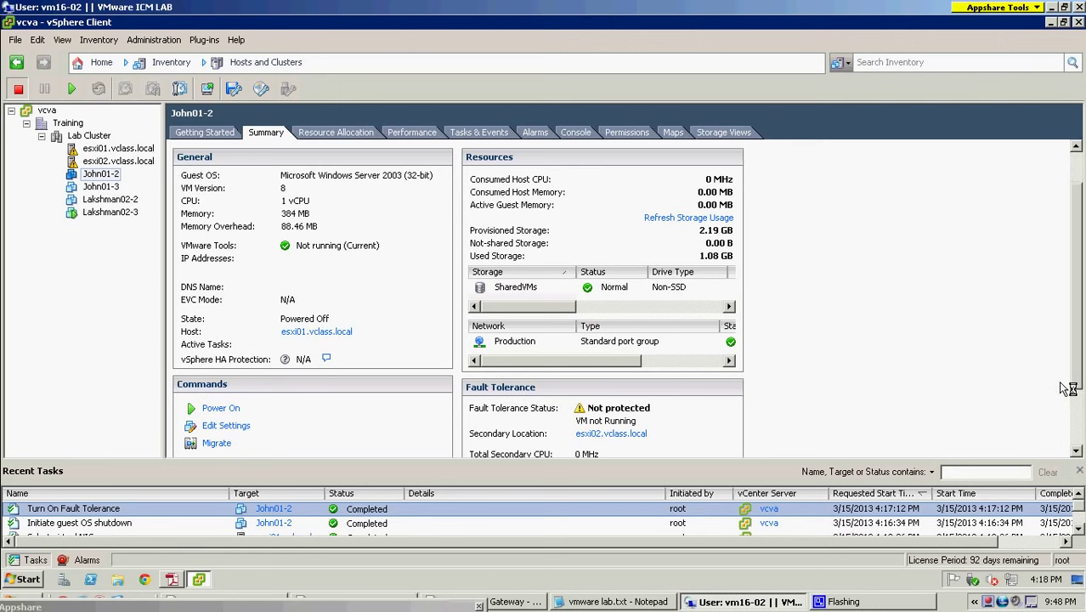
{"action": "scroll", "coordinate": [1069, 387], "scroll_direction": "down", "scroll_amount": 1}
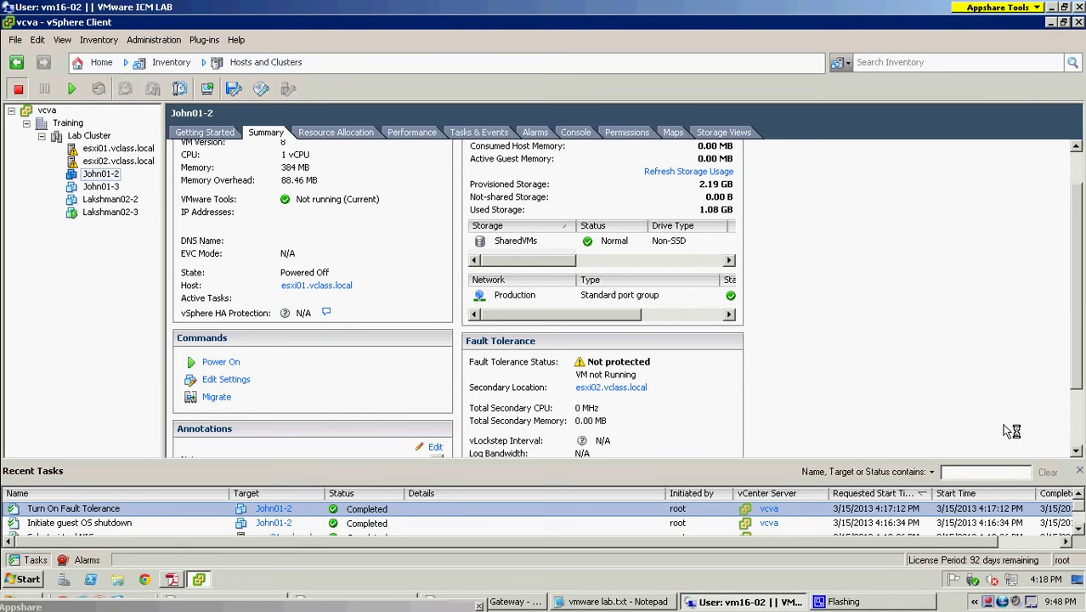
{"action": "scroll", "coordinate": [1078, 416], "scroll_direction": "down", "scroll_amount": 1}
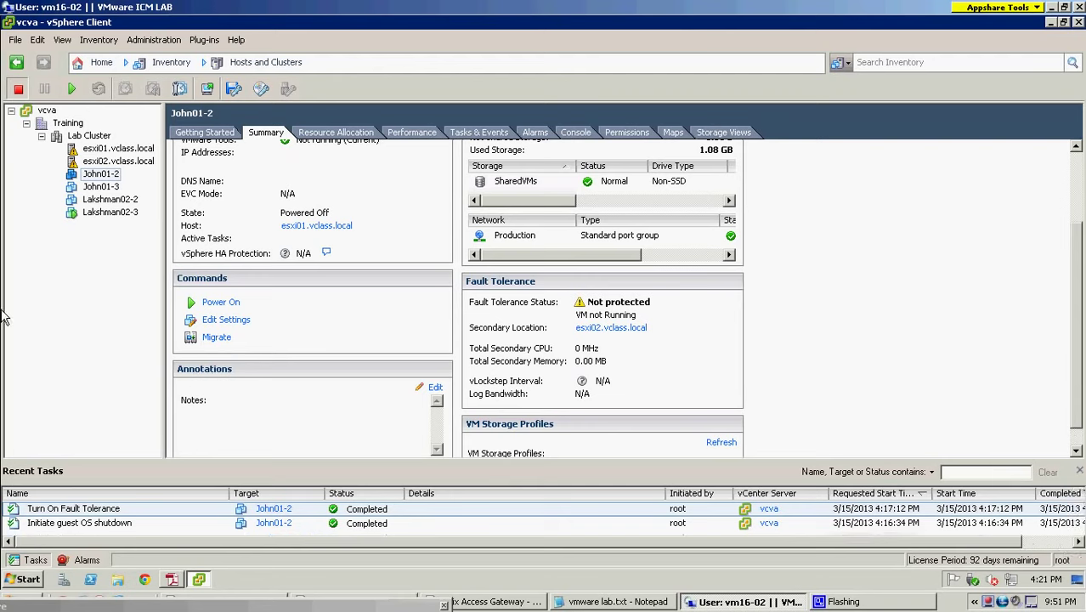
- Try to power on the first virtual machine listed under Lab Cluster and select its power-on task
{"action": "right_click", "coordinate": [94, 174]}
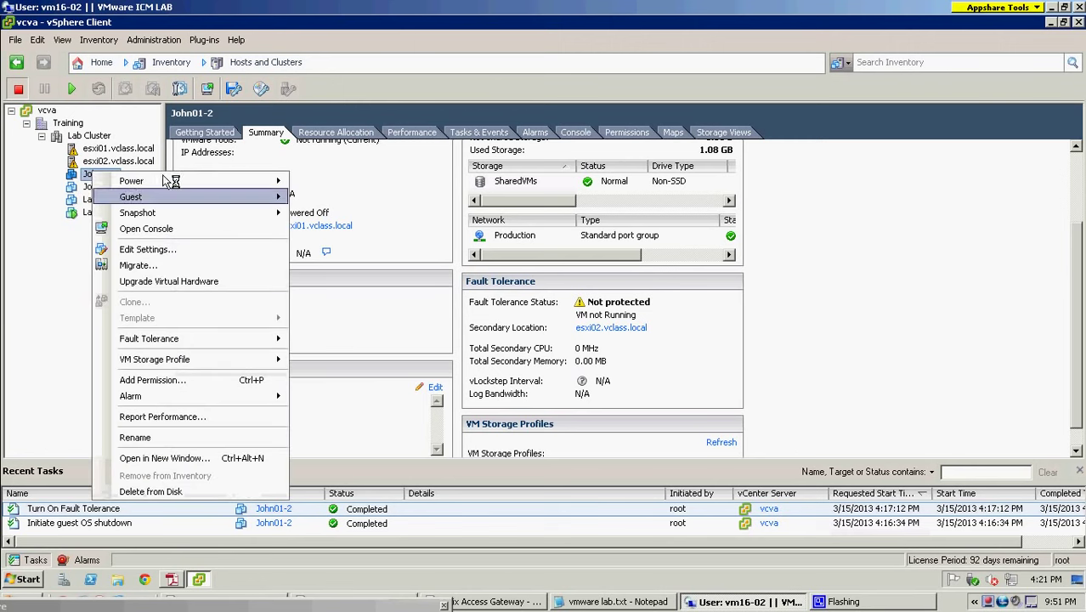
{"action": "mouse_move", "coordinate": [272, 203]}
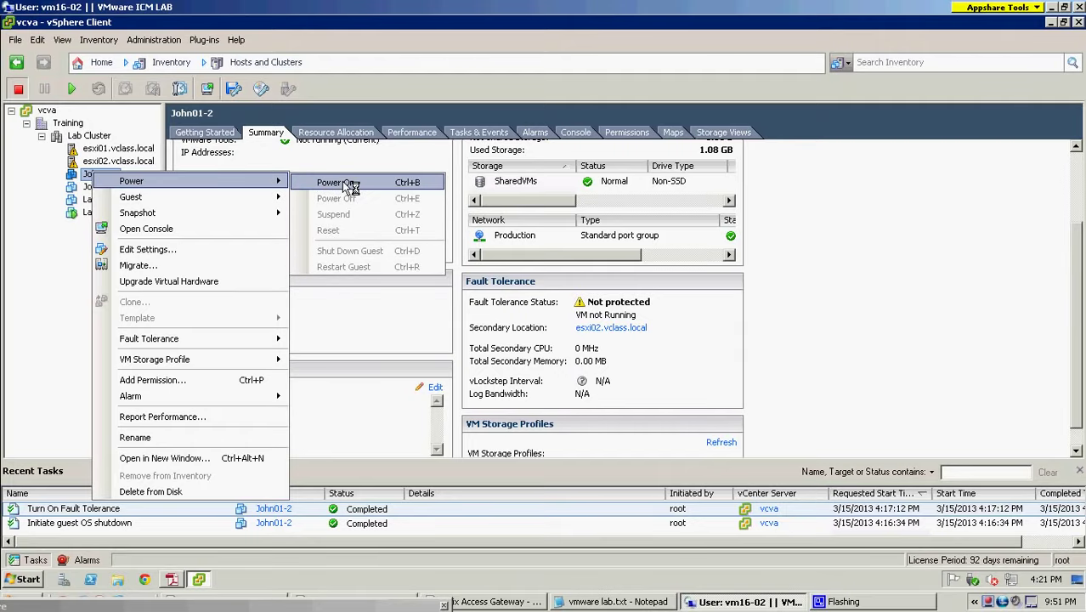
{"action": "left_click", "coordinate": [379, 188]}
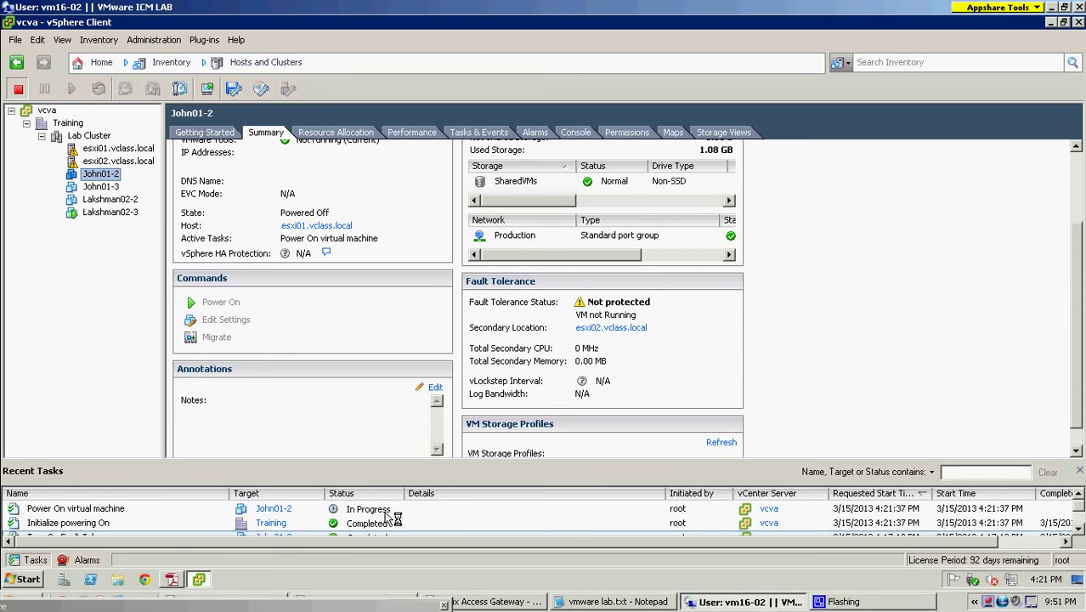
{"action": "left_click", "coordinate": [449, 512]}
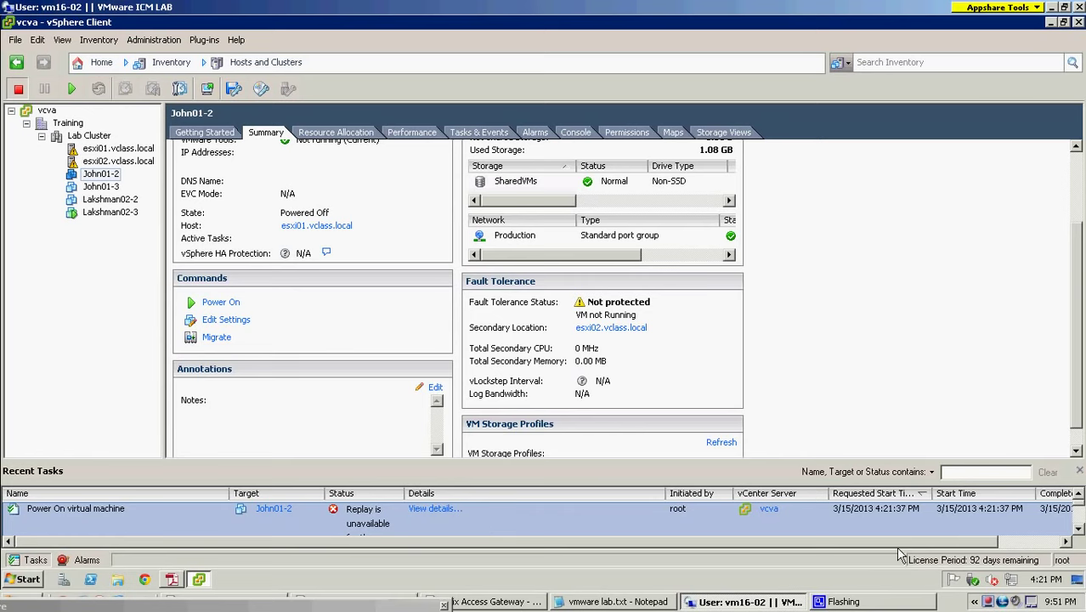
- Review the recent tasks, read the error stack in the power-on task's details, and close the details
{"action": "left_click", "coordinate": [1077, 530]}
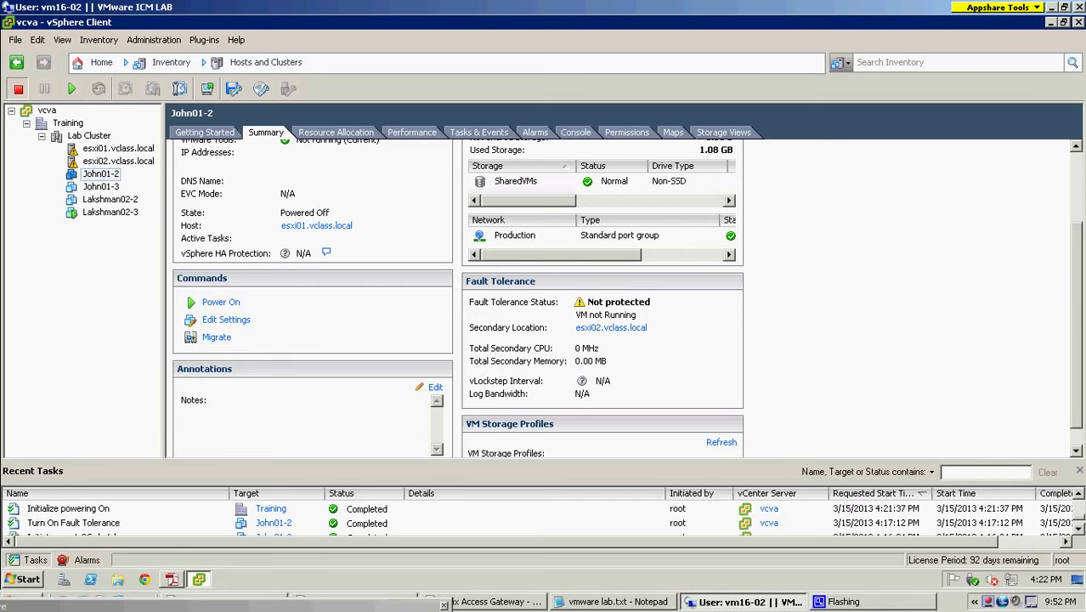
{"action": "left_click", "coordinate": [1078, 496]}
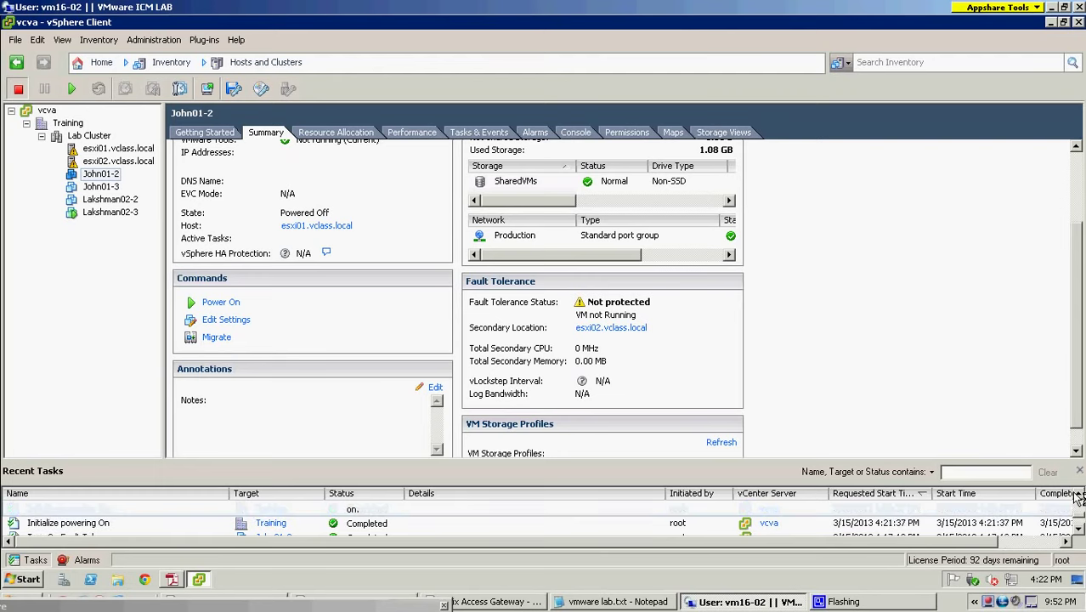
{"action": "left_click", "coordinate": [591, 517]}
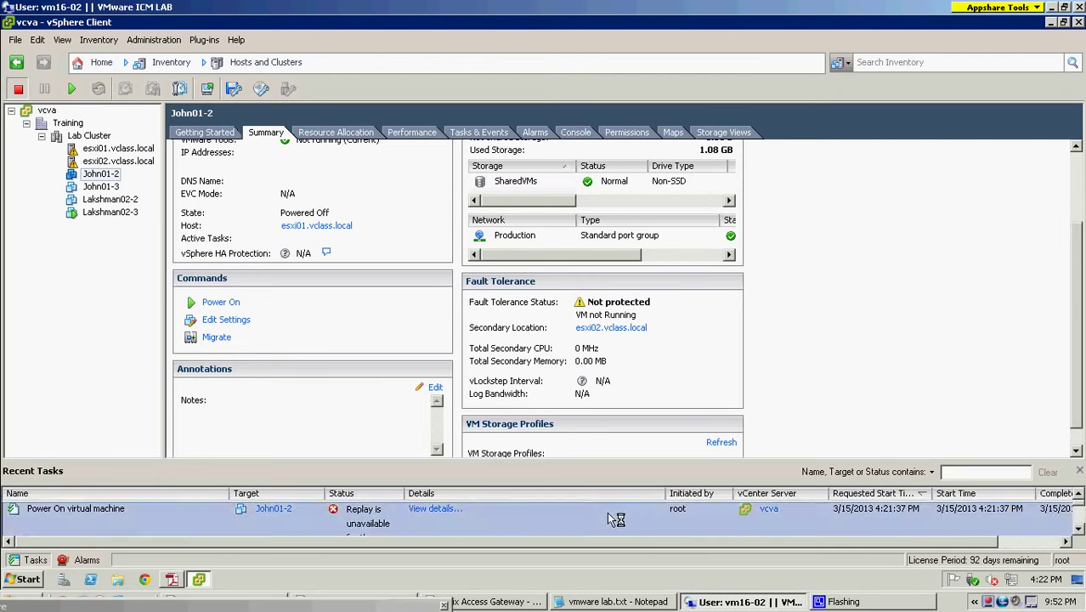
{"action": "left_click", "coordinate": [434, 510]}
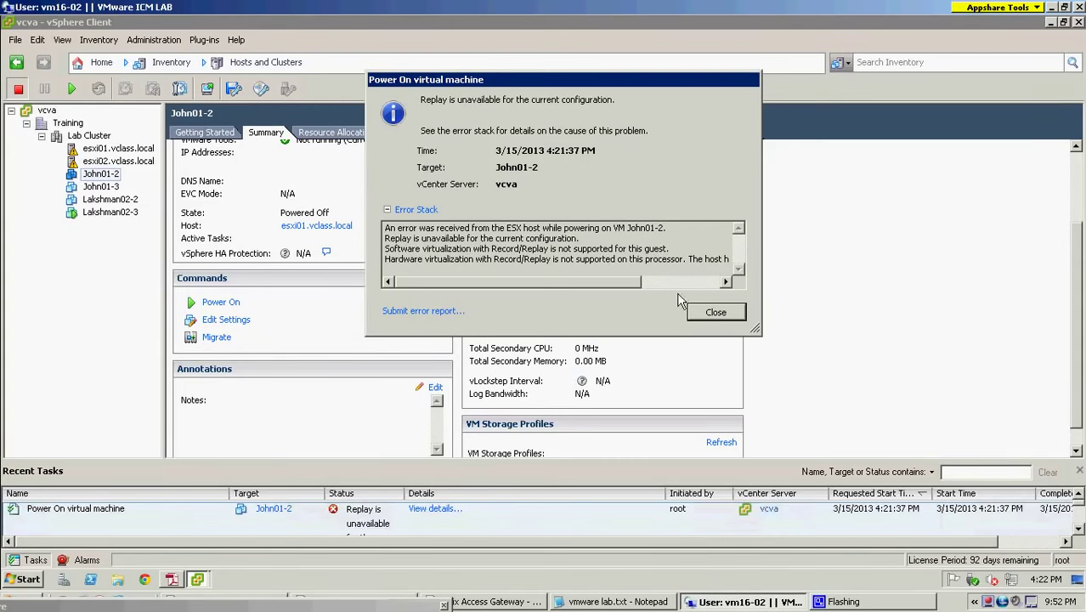
{"action": "left_click", "coordinate": [731, 321]}
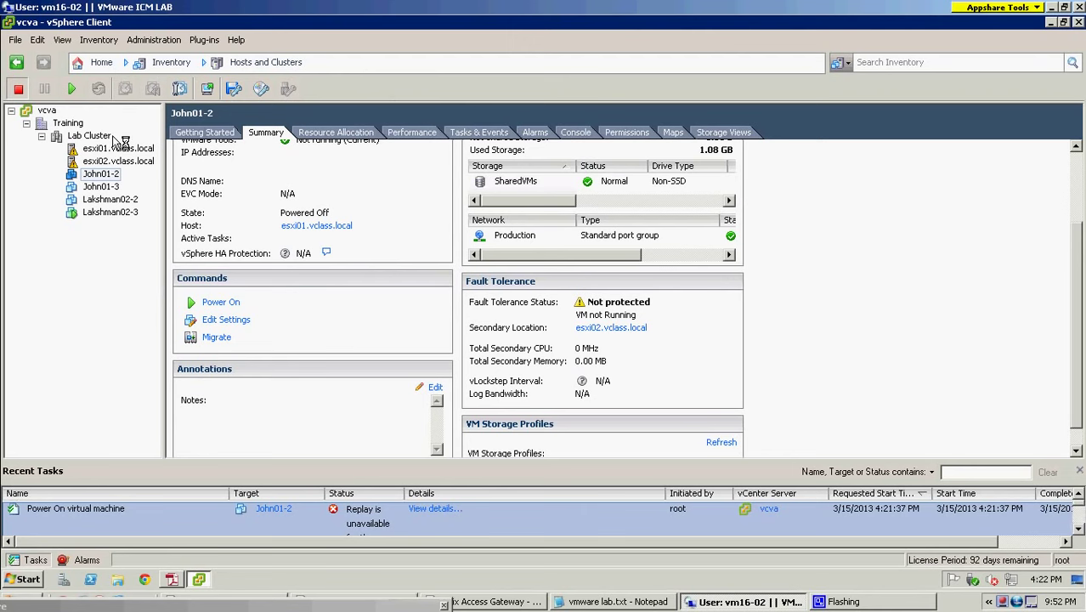
- Examine the state and host of the primary and secondary virtual machines in Lab Cluster, and open the second virtual machine in the inventory
{"action": "key", "text": "Left"}
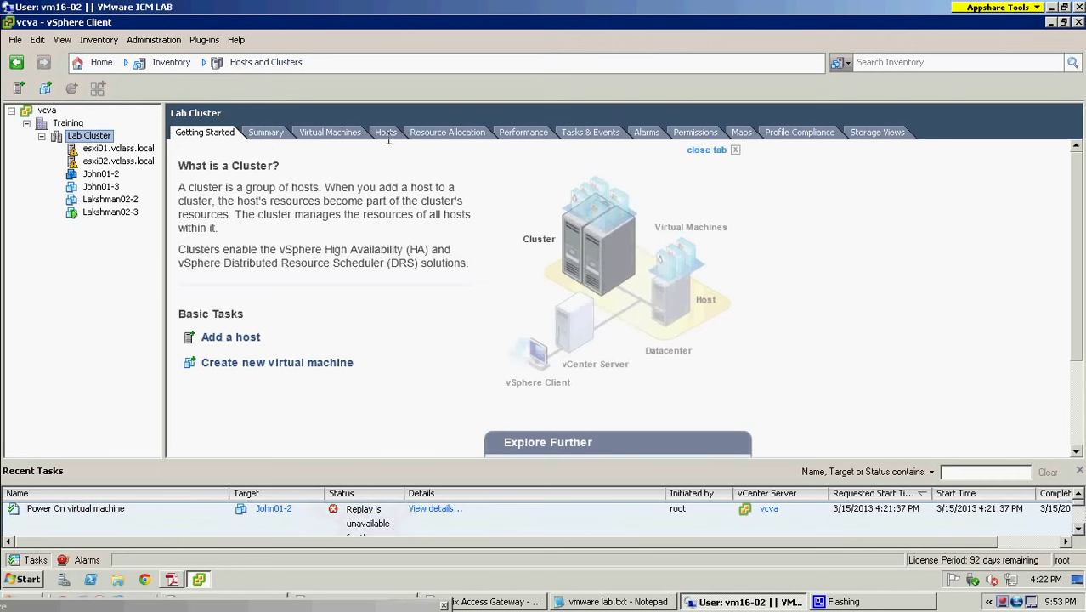
{"action": "left_click", "coordinate": [328, 132]}
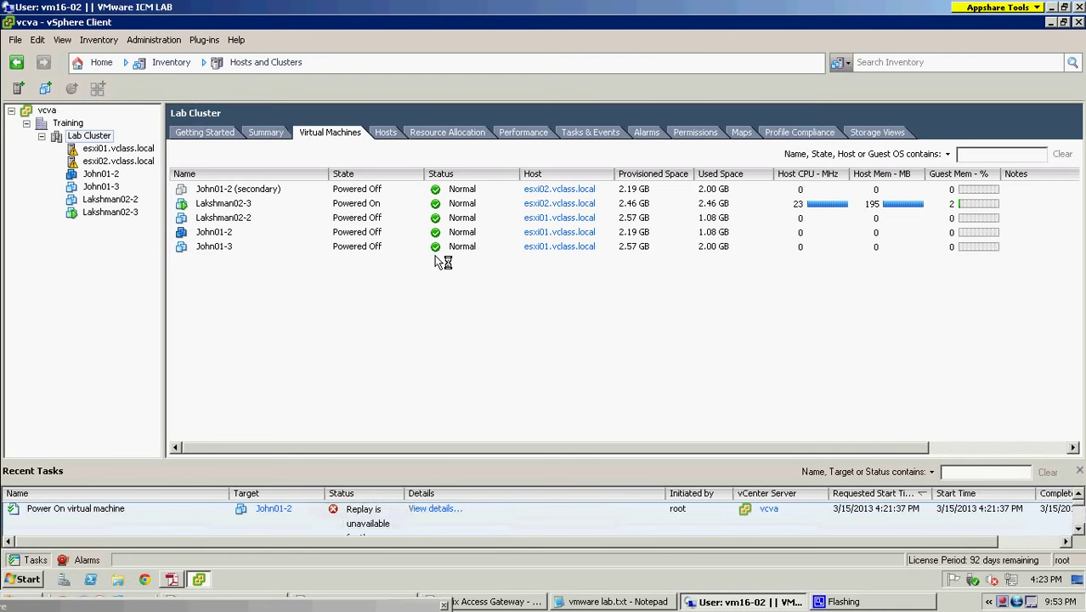
{"action": "left_click", "coordinate": [293, 232]}
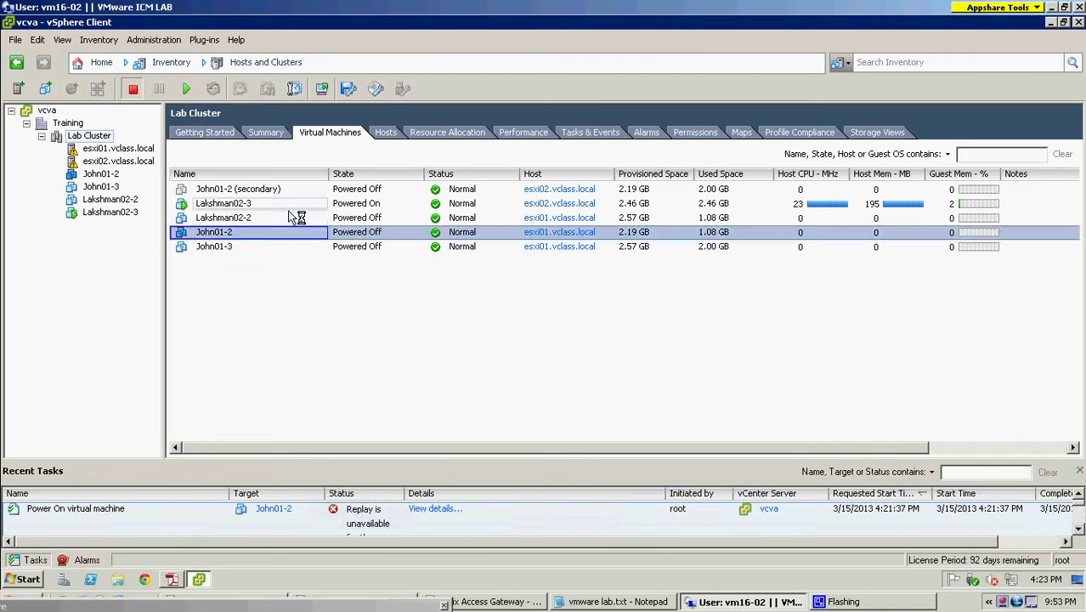
{"action": "left_click", "coordinate": [289, 204]}
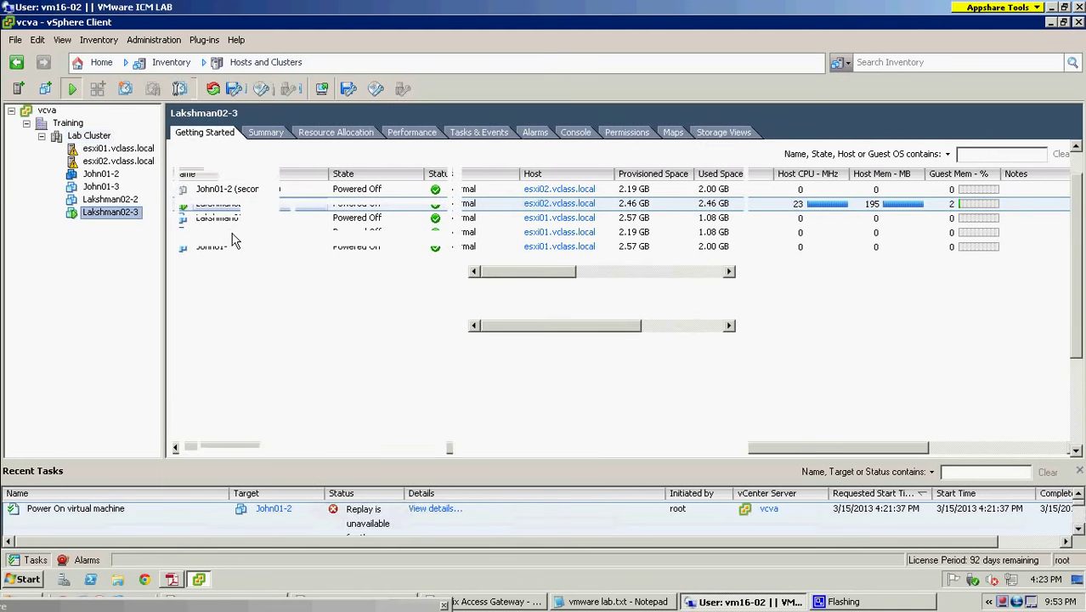
{"action": "left_click", "coordinate": [91, 136]}
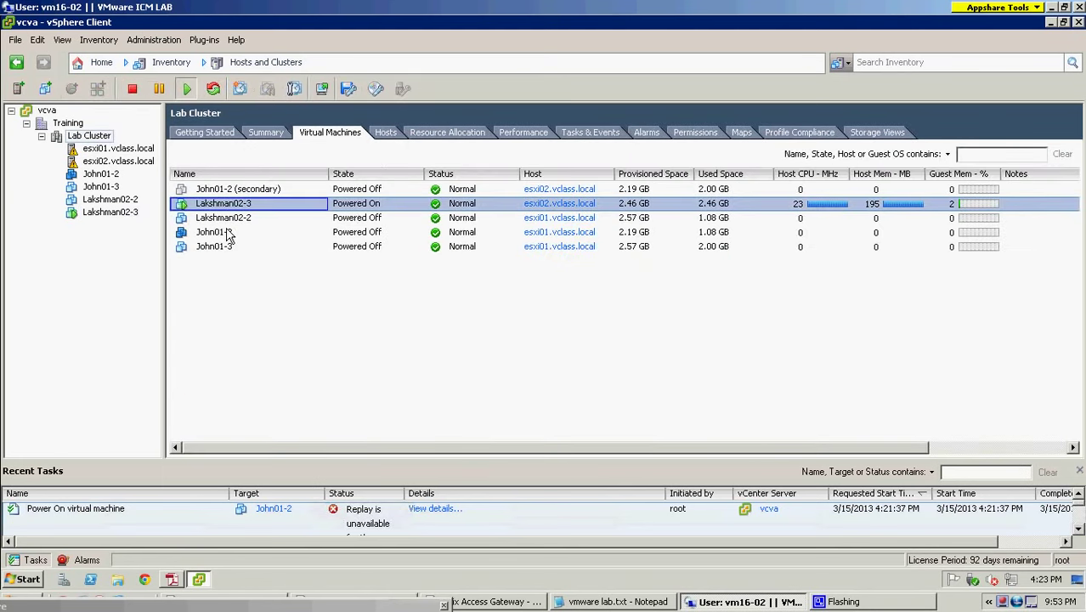
{"action": "left_click", "coordinate": [228, 233]}
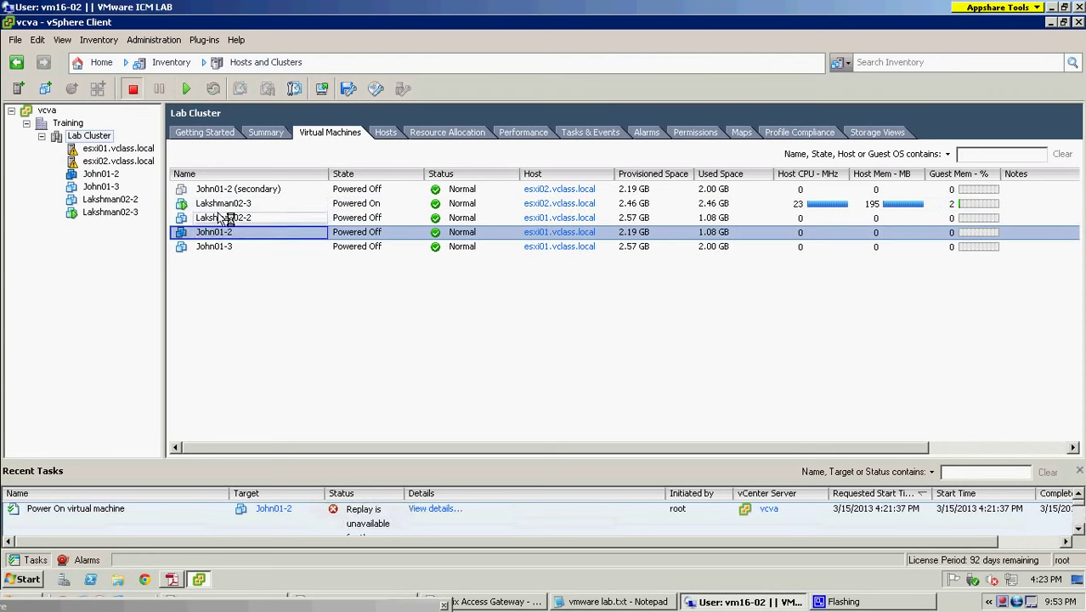
{"action": "left_click", "coordinate": [223, 218]}
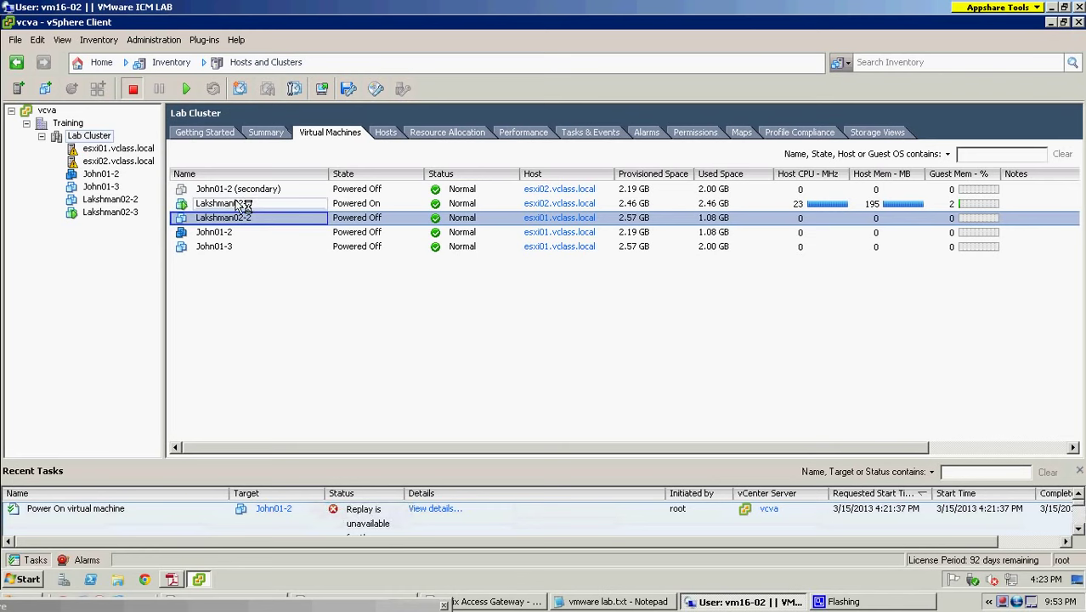
{"action": "left_click", "coordinate": [101, 187]}
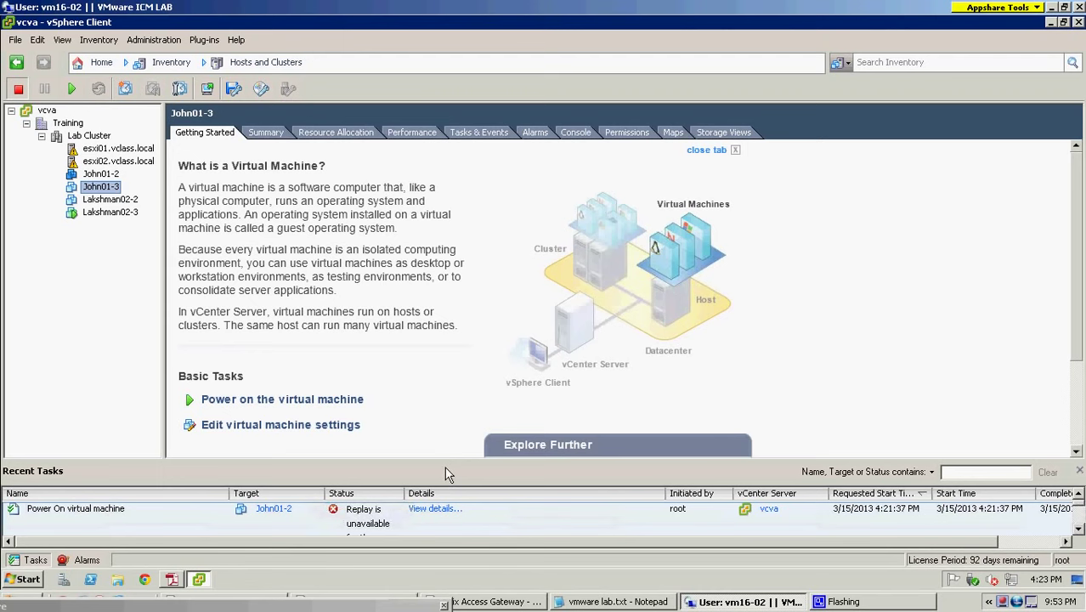
{"action": "double_click", "coordinate": [102, 185]}
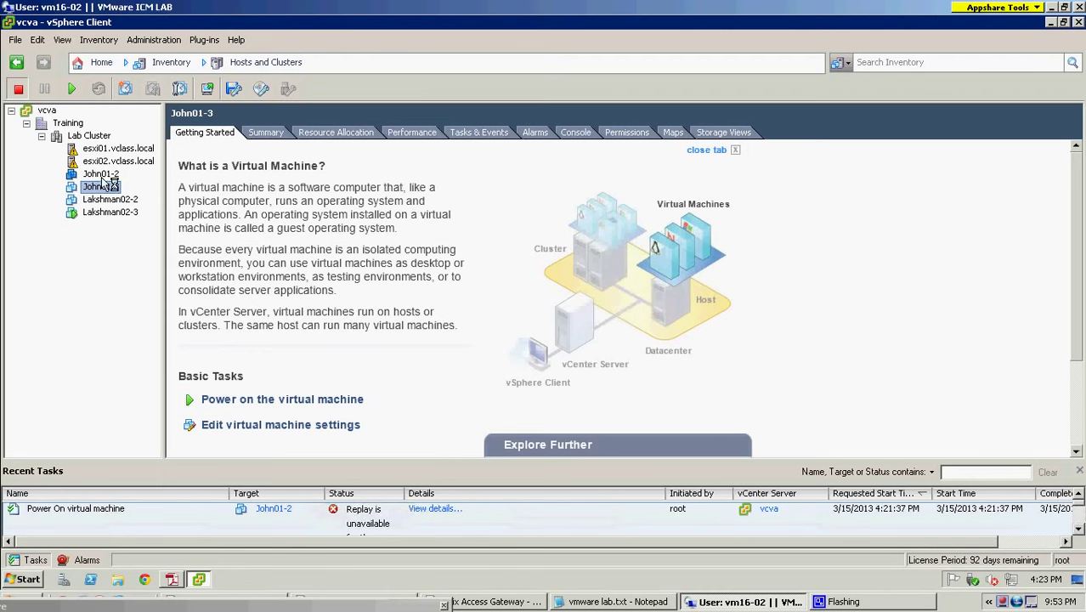